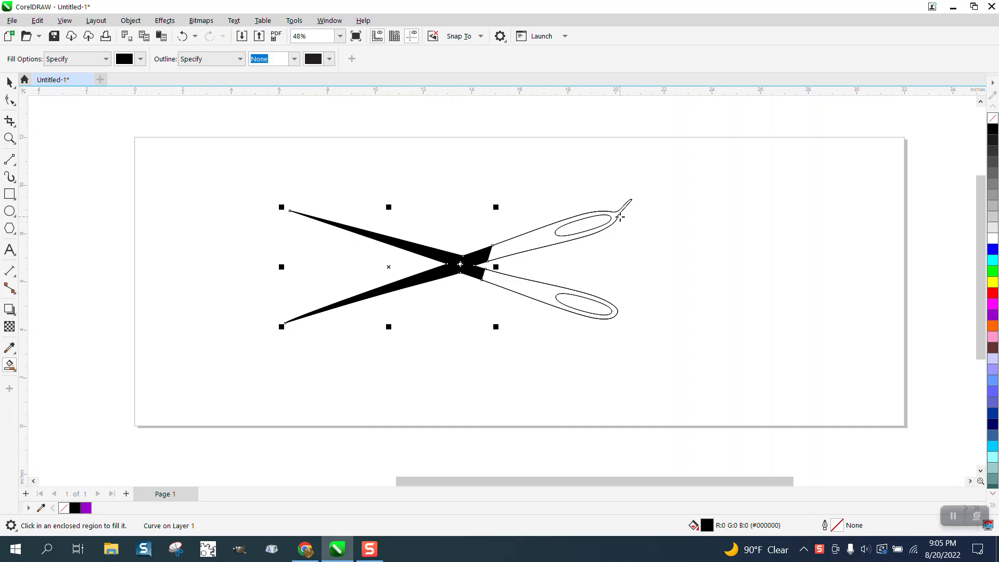
# Undo the black fill on the scissors and draw a straight line about 6.5 in tall across both blades.
pyautogui.click(10, 82)
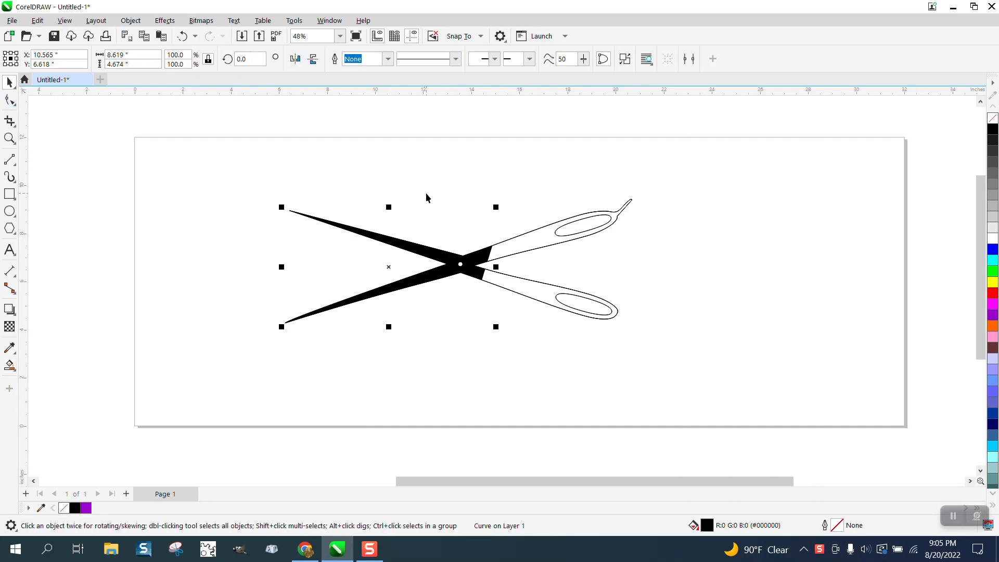
pyautogui.click(182, 35)
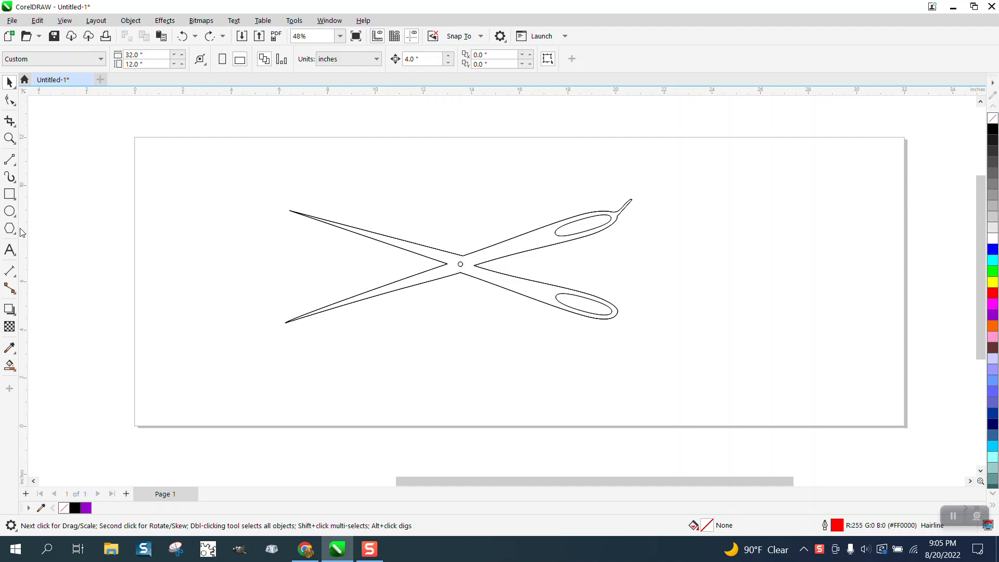
pyautogui.click(9, 159)
pyautogui.moveTo(321, 177); pyautogui.dragTo(340, 337)
# Smart-fill the lower blade's tip in black with no outline, using the crossing line as its boundary.
pyautogui.click(9, 365)
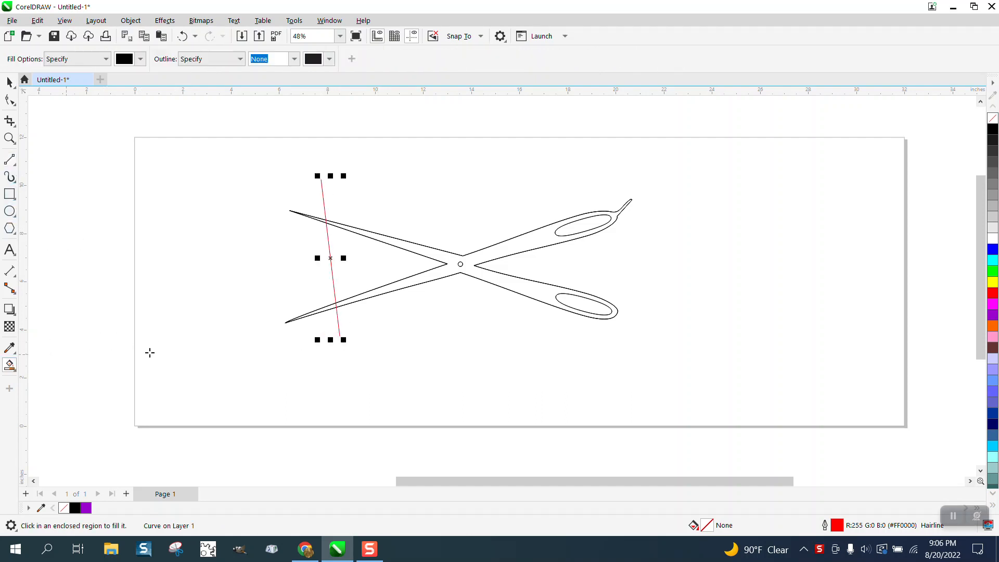
pyautogui.click(333, 306)
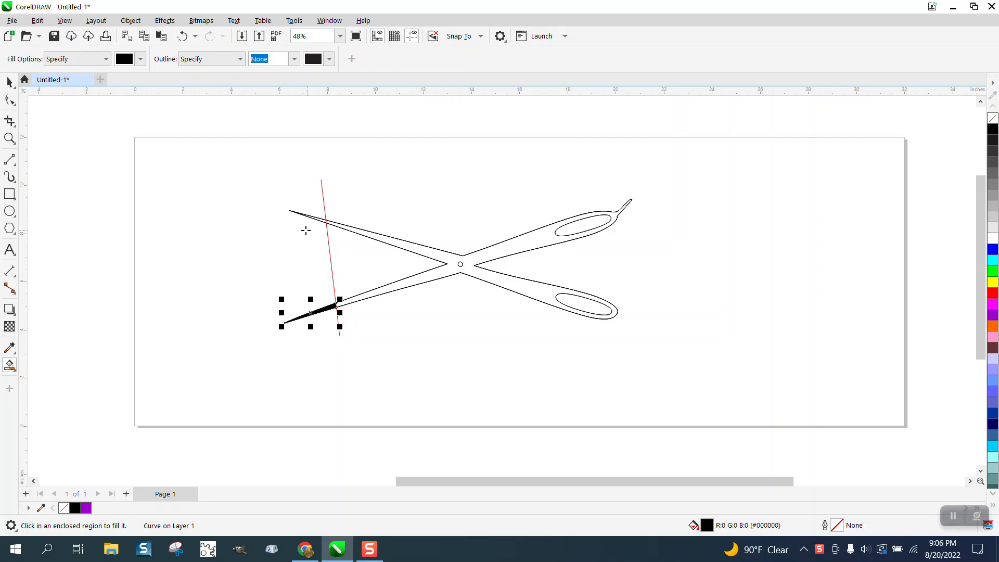
pyautogui.press('space')
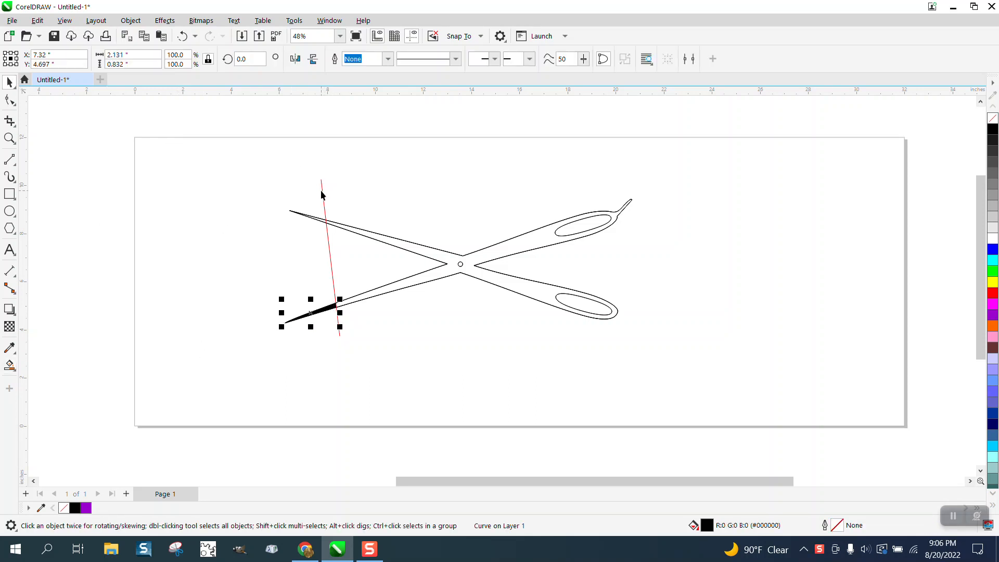
# Delete the red line crossing the blades and remove the black fill from the lower blade's tip.
pyautogui.press('Escape')
pyautogui.click(331, 255)
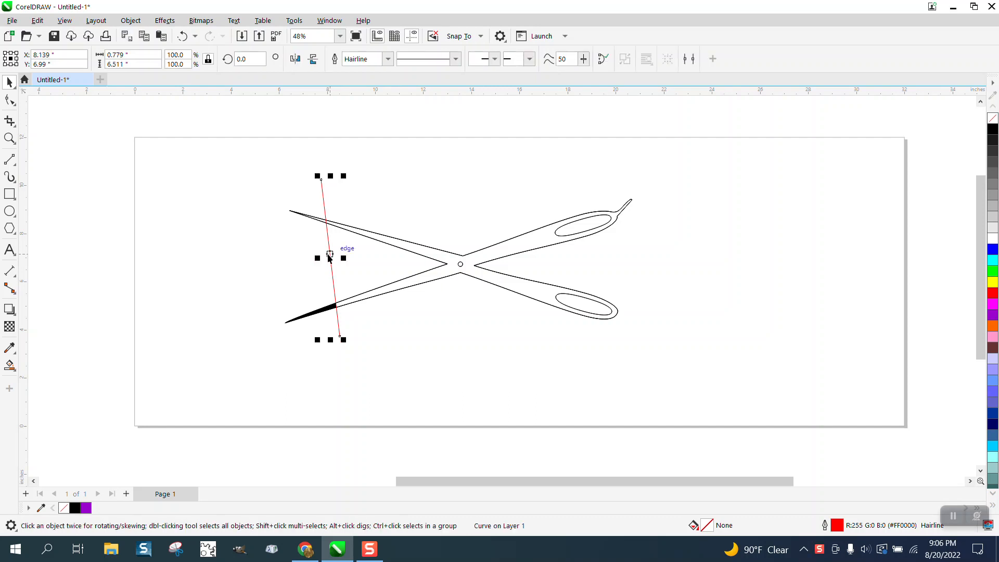
pyautogui.press('Delete')
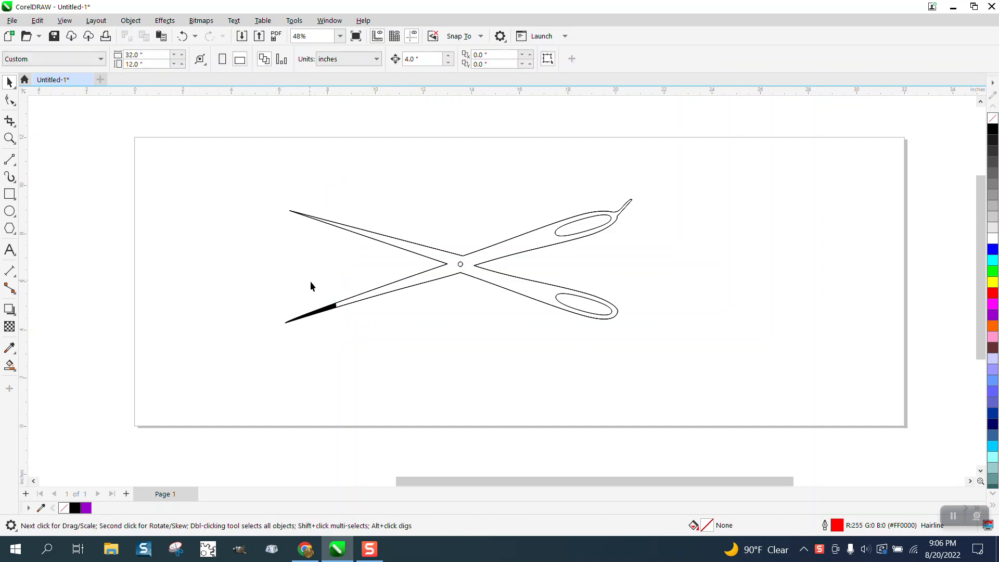
pyautogui.click(330, 307)
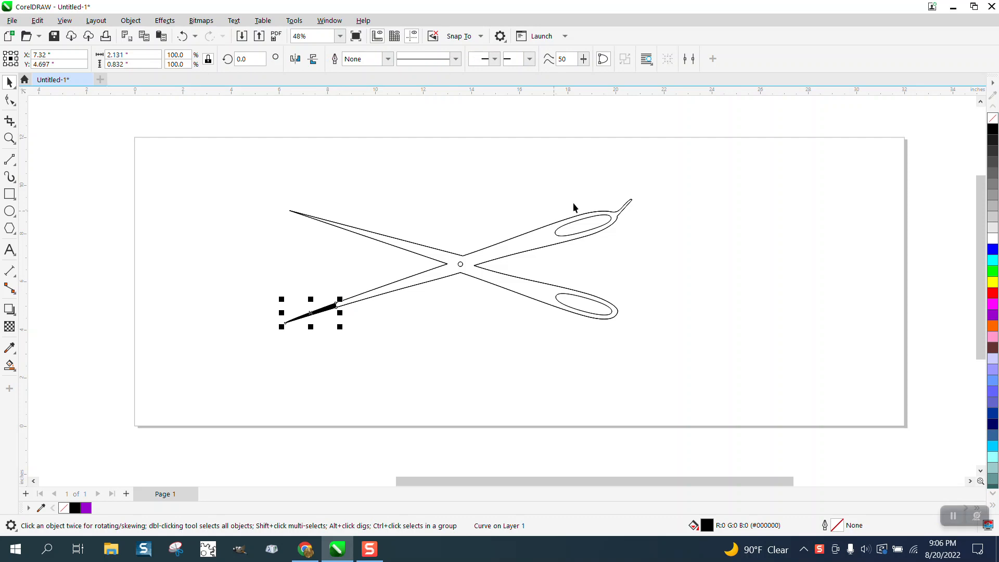
pyautogui.click(994, 119)
# Select everything on and around the page and examine it in Wireframe view for hidden objects without outlines.
pyautogui.moveTo(268, 167); pyautogui.dragTo(654, 351)
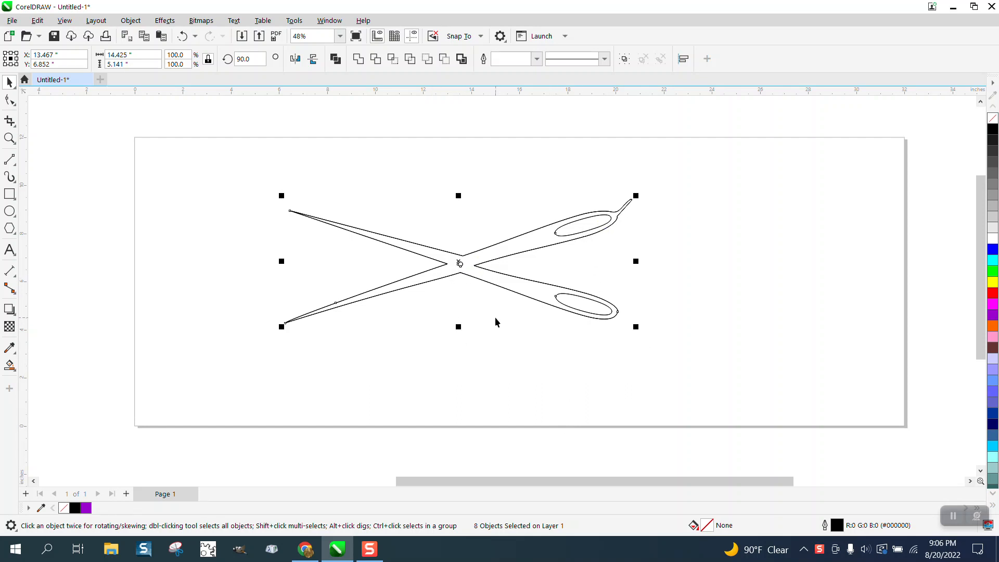
pyautogui.scroll(-3, 493, 314)
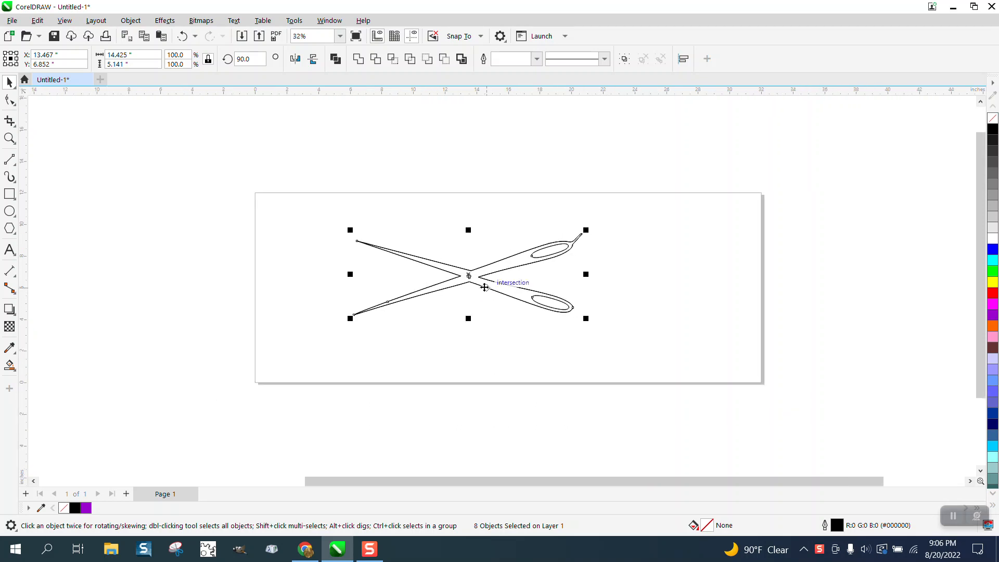
pyautogui.moveTo(308, 160); pyautogui.dragTo(735, 397)
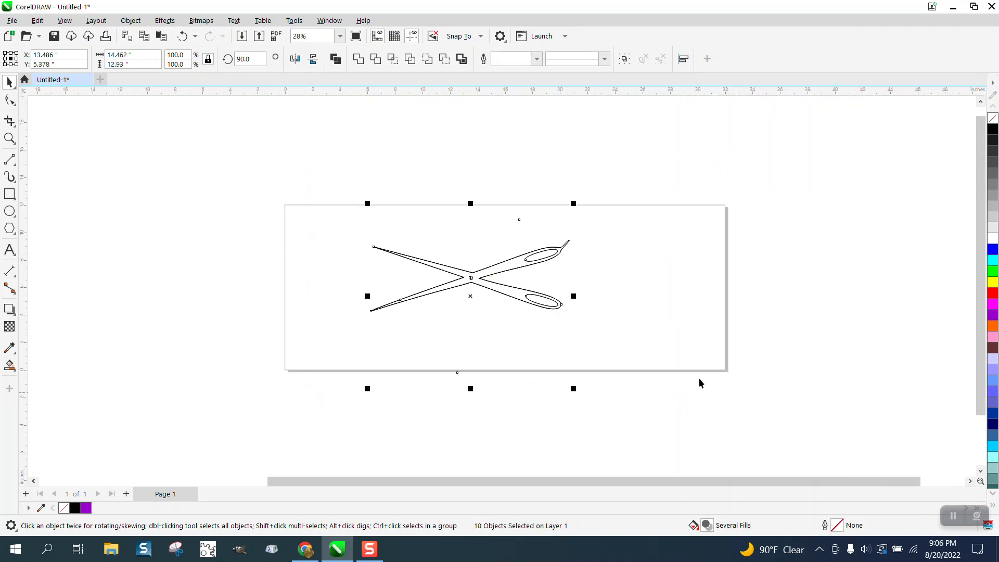
pyautogui.click(65, 20)
pyautogui.click(79, 38)
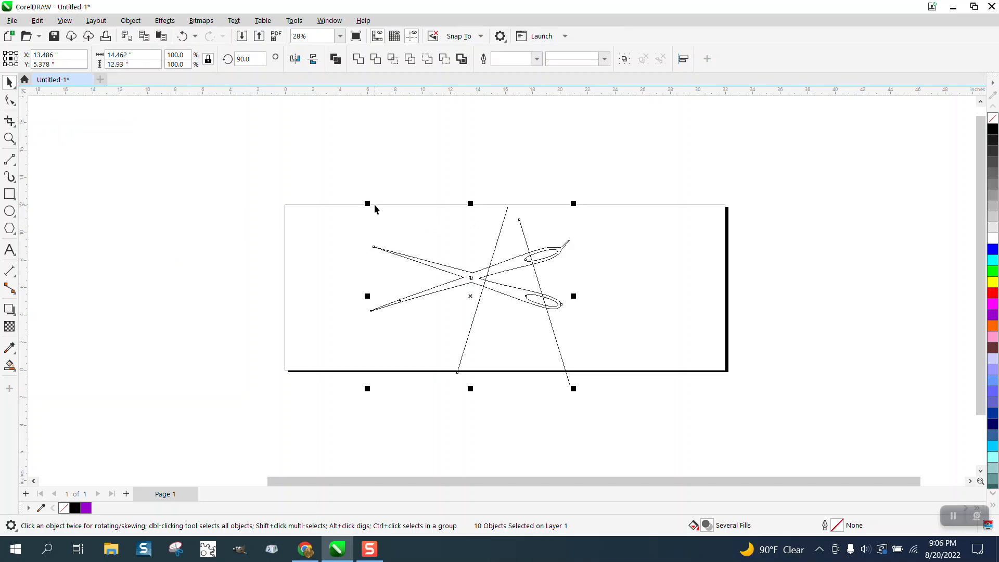
pyautogui.click(9, 139)
pyautogui.moveTo(459, 185); pyautogui.dragTo(692, 412)
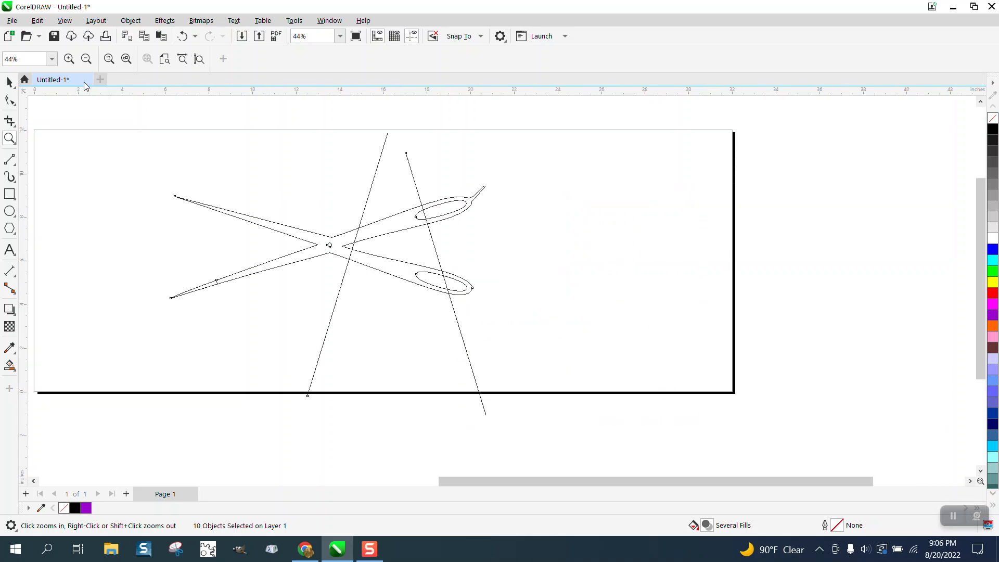
# Switch the display back to Enhanced view and clear the selection of the whole drawing.
pyautogui.click(65, 21)
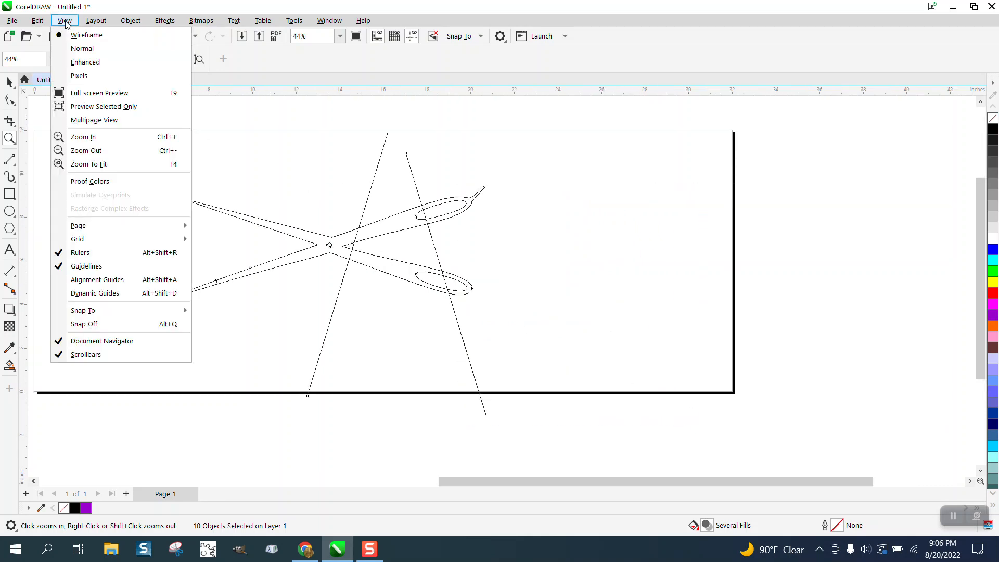
pyautogui.click(81, 65)
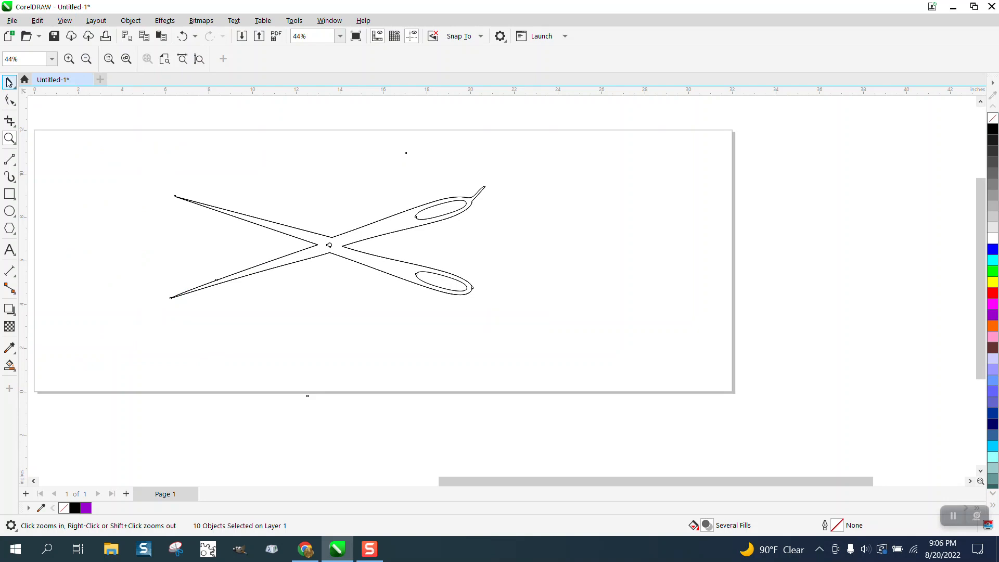
pyautogui.press('space')
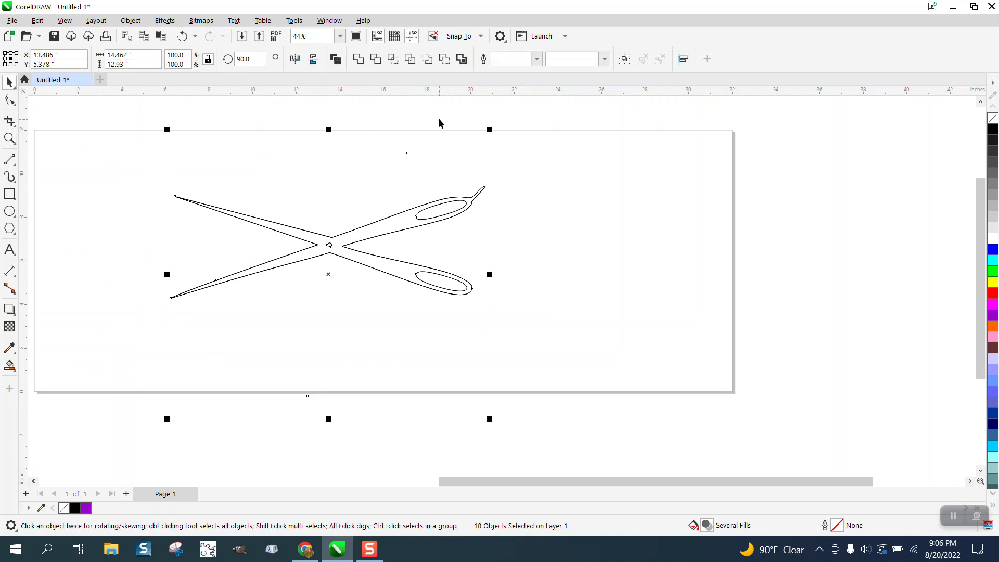
pyautogui.click(411, 164)
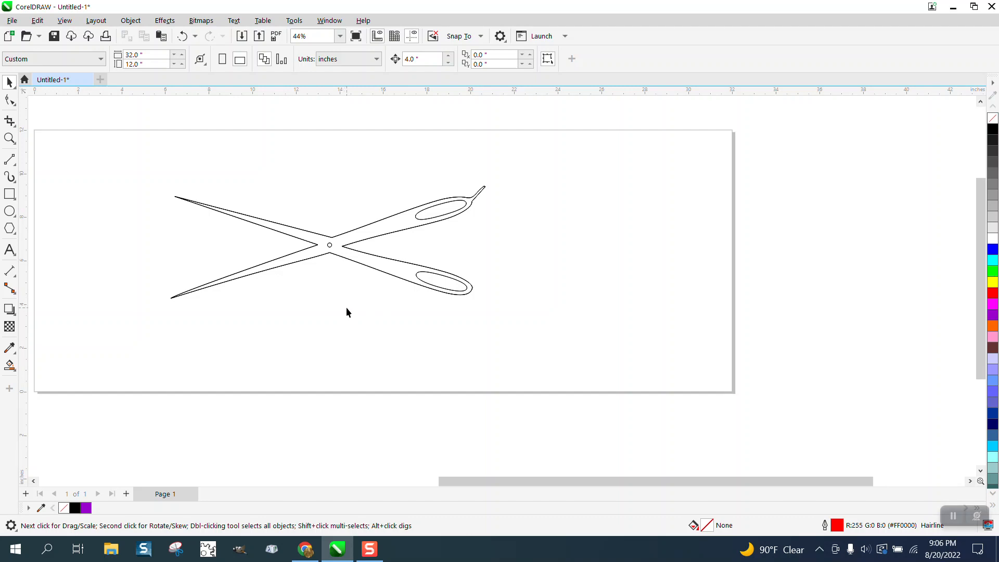
# Select the invisible line crossing the handles and move it about 7 in to the right, clear of the scissors.
pyautogui.moveTo(497, 348); pyautogui.dragTo(526, 351)
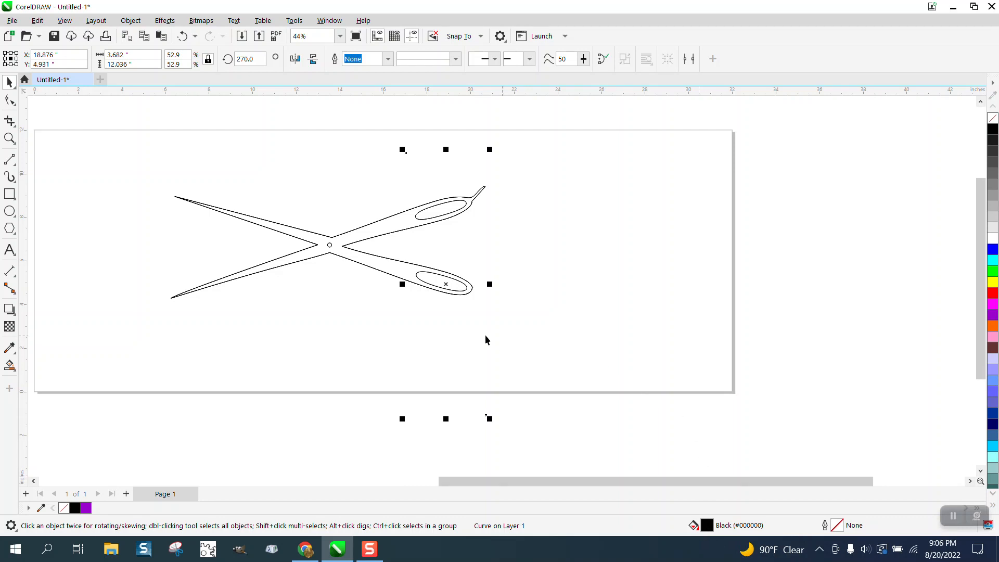
pyautogui.moveTo(446, 291); pyautogui.dragTo(600, 285)
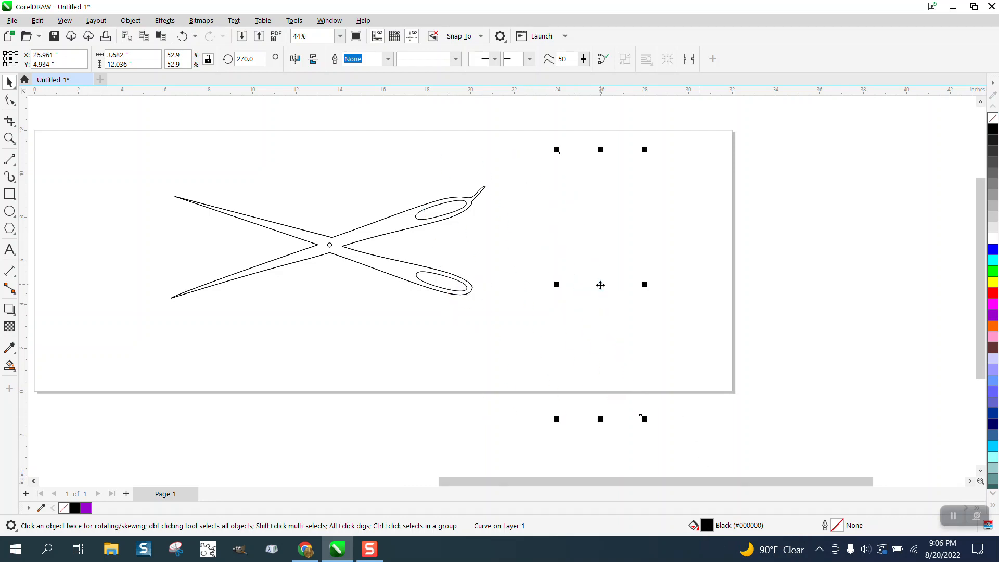
pyautogui.moveTo(352, 143); pyautogui.dragTo(567, 397)
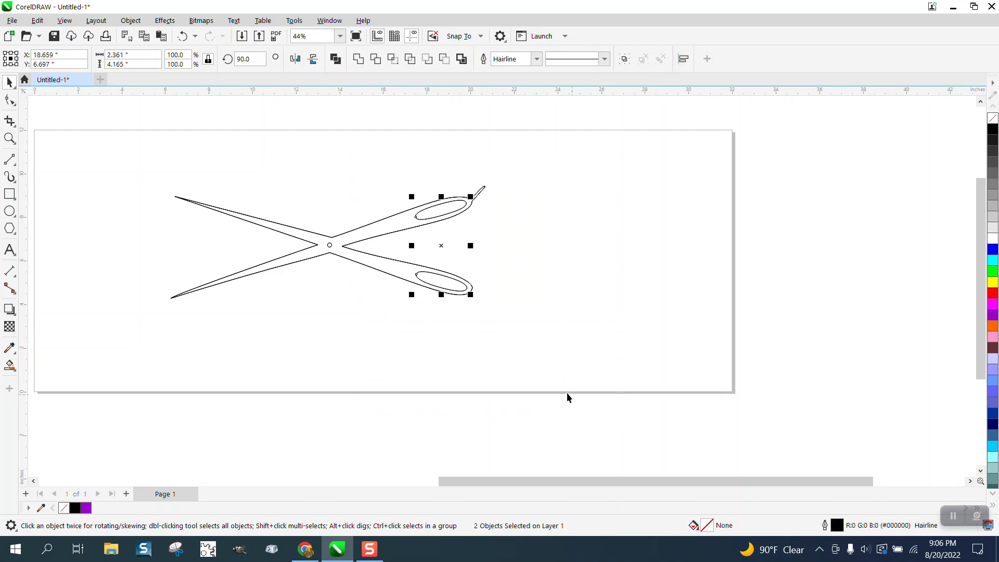
pyautogui.click(625, 292)
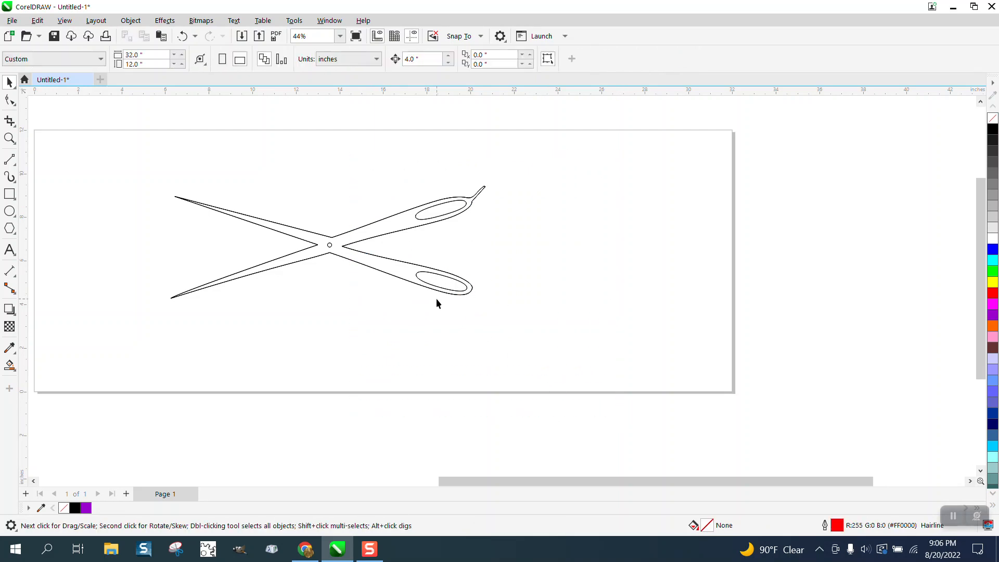
# Draw a sloping two-point line about 10.8 in wide and 3.3 in high to the right of the scissors.
pyautogui.scroll(-1, 403, 294)
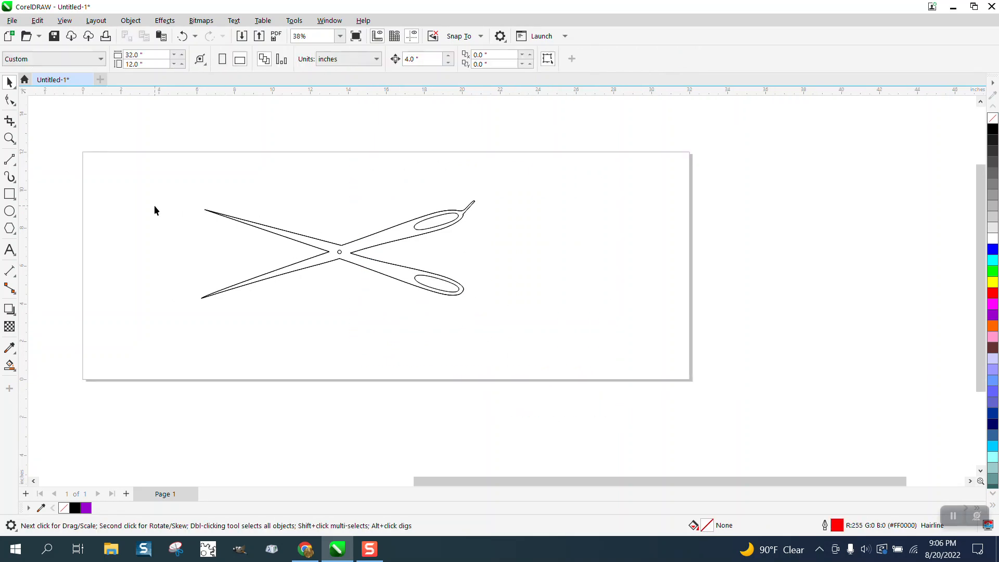
pyautogui.click(11, 161)
pyautogui.click(52, 171)
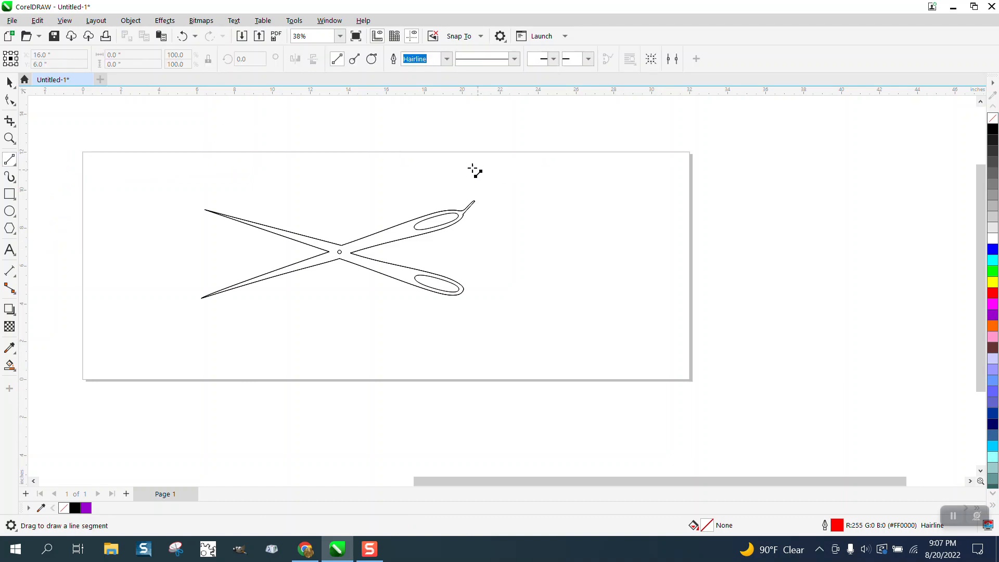
pyautogui.moveTo(469, 167); pyautogui.dragTo(673, 229)
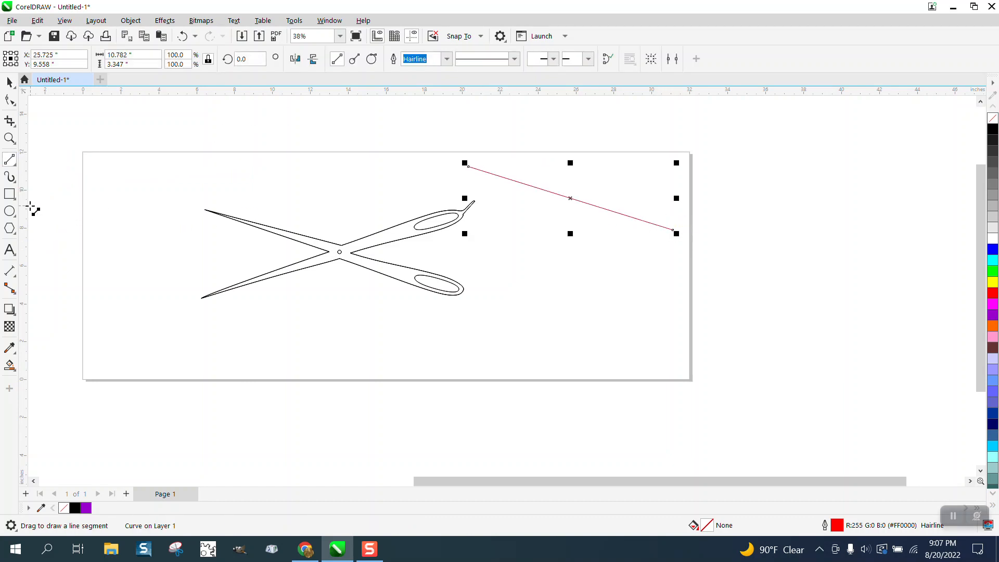
# Apply the round-ended tapering Artistic Media preset to the sloping line with a stroke width of 0.7037 in.
pyautogui.click(16, 177)
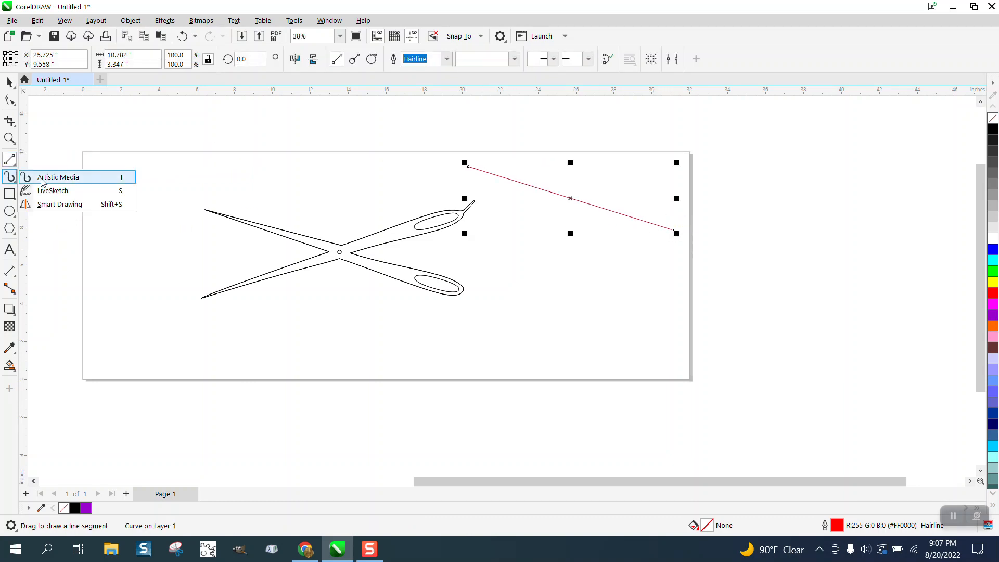
pyautogui.click(49, 174)
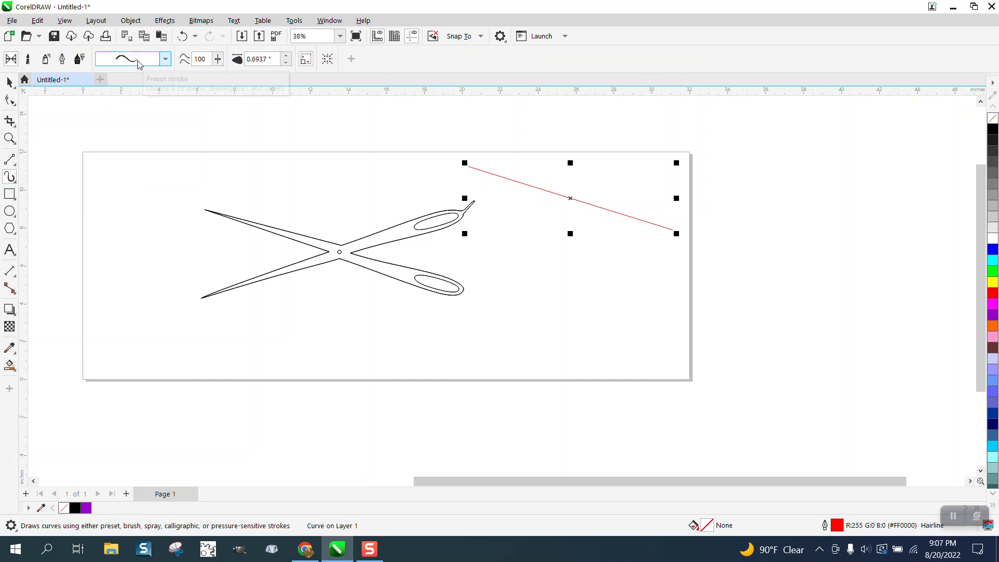
pyautogui.click(165, 60)
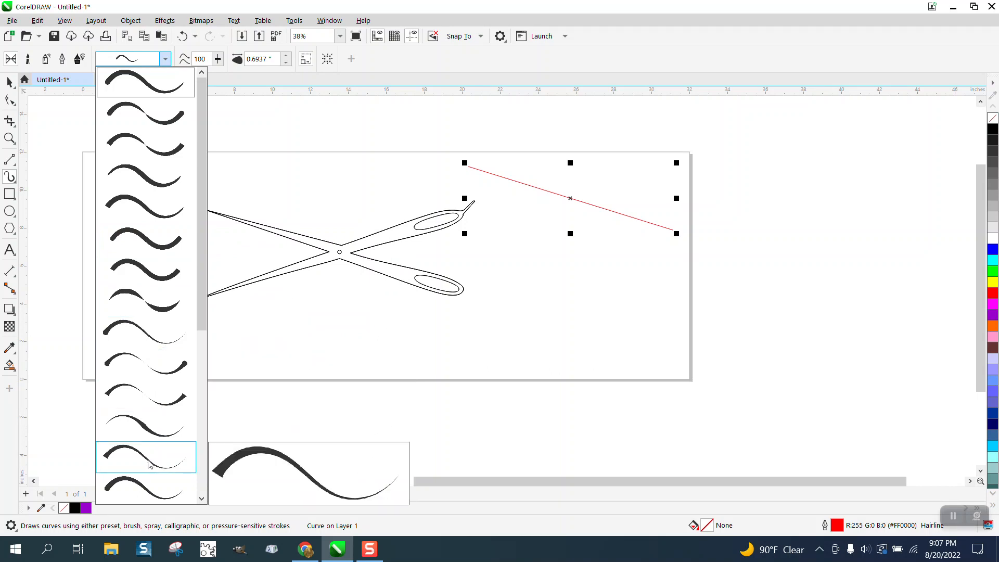
pyautogui.click(129, 76)
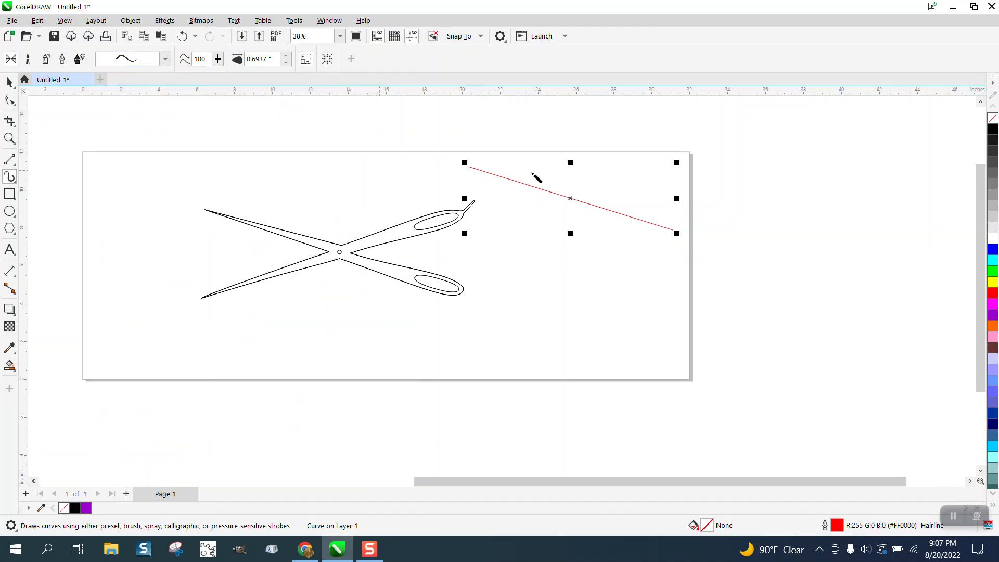
pyautogui.click(555, 196)
pyautogui.click(286, 57)
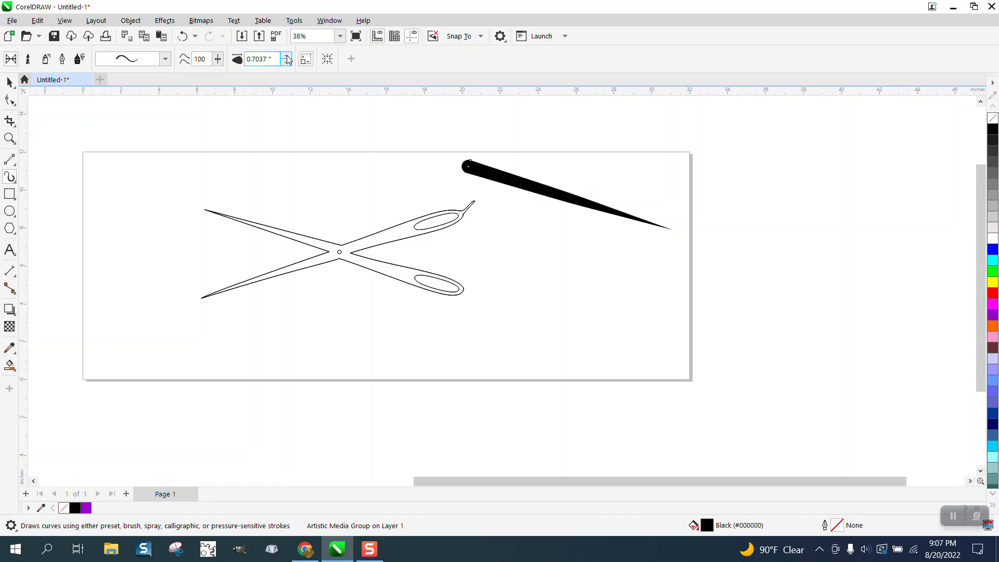
# Break the Artistic Media group apart and move the tapered stroke down and right, off its source line.
pyautogui.click(9, 82)
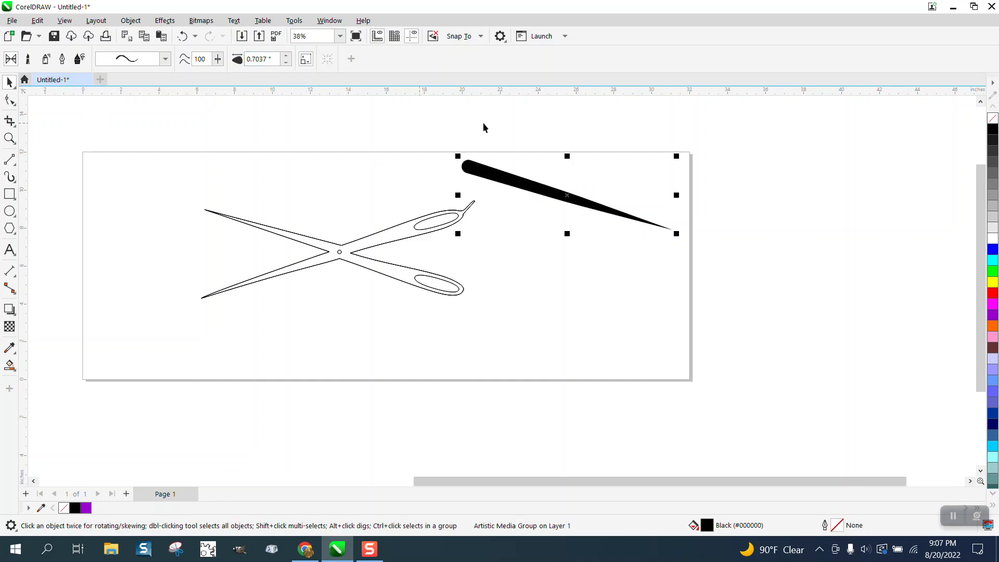
pyautogui.click(130, 20)
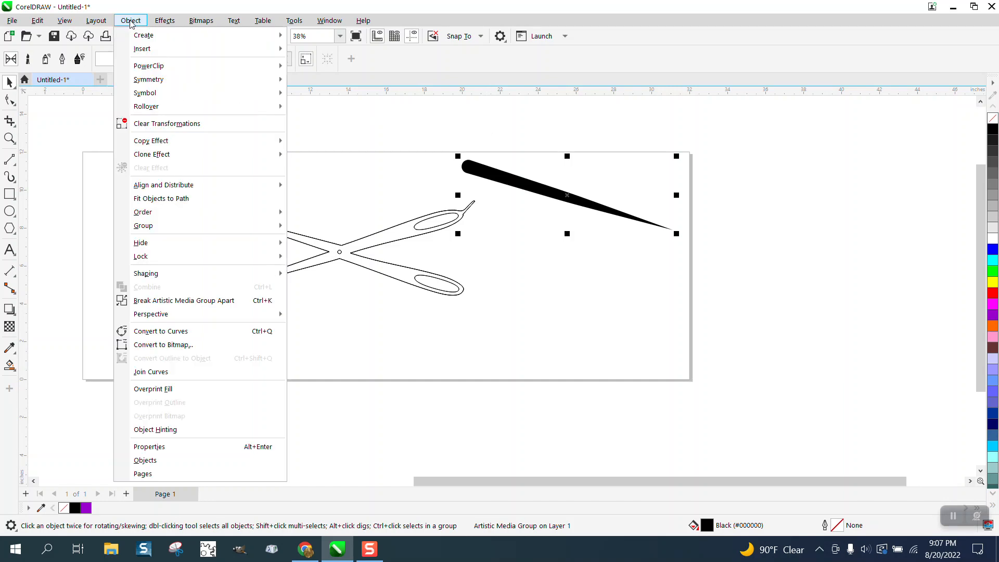
pyautogui.click(184, 301)
pyautogui.click(488, 191)
pyautogui.moveTo(519, 190); pyautogui.dragTo(563, 261)
# Check around the tapered stroke for its hidden source line and move the stroke beyond the page's right edge.
pyautogui.moveTo(480, 125)
pyautogui.mouseDown()
pyautogui.moveTo(645, 239)
pyautogui.moveTo(732, 273)
pyautogui.mouseUp()
pyautogui.click(584, 270)
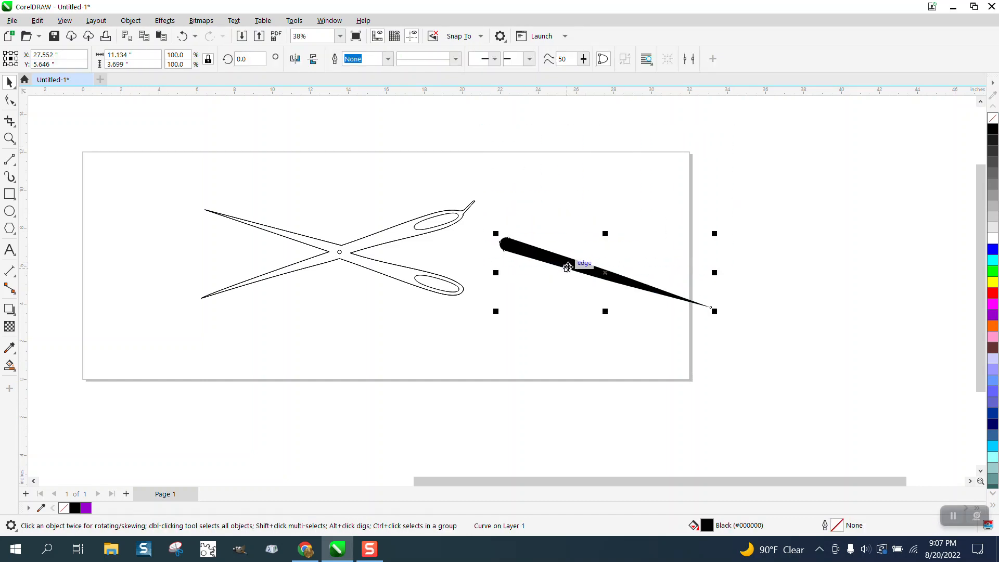
pyautogui.moveTo(584, 270); pyautogui.dragTo(590, 301)
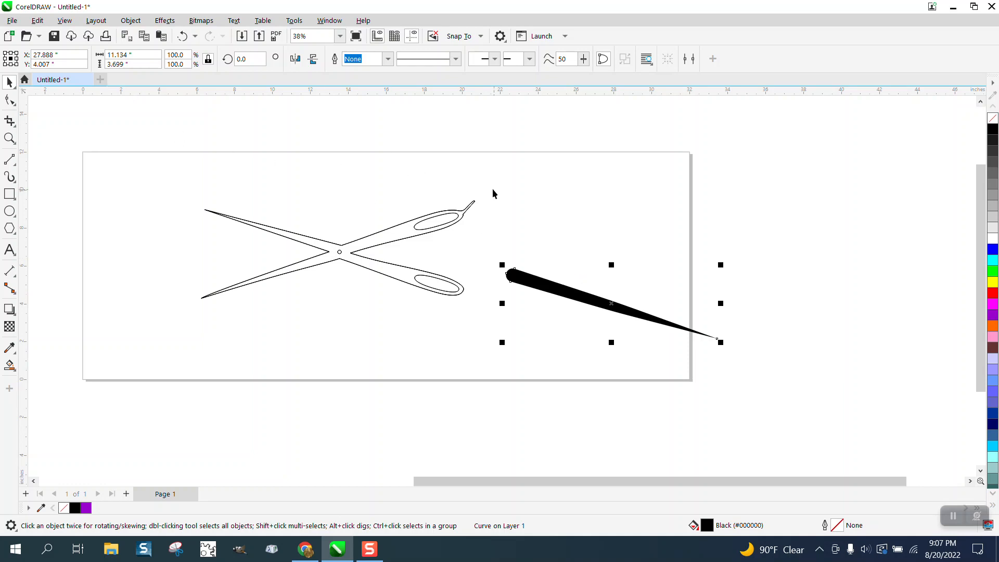
pyautogui.moveTo(486, 189); pyautogui.dragTo(620, 335)
pyautogui.moveTo(700, 338); pyautogui.dragTo(723, 344)
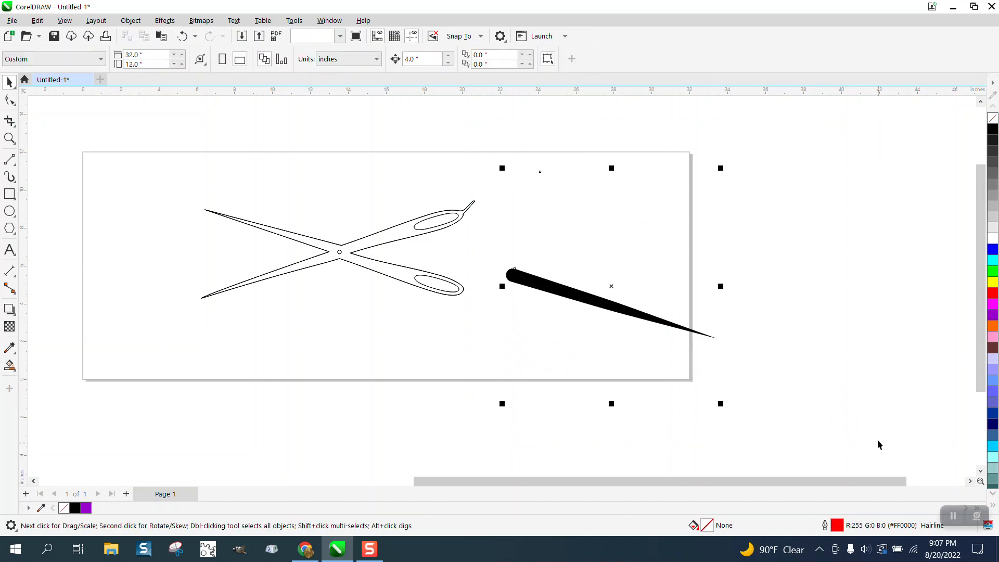
pyautogui.click(582, 202)
pyautogui.moveTo(701, 248); pyautogui.dragTo(802, 288)
pyautogui.moveTo(576, 299); pyautogui.dragTo(832, 308)
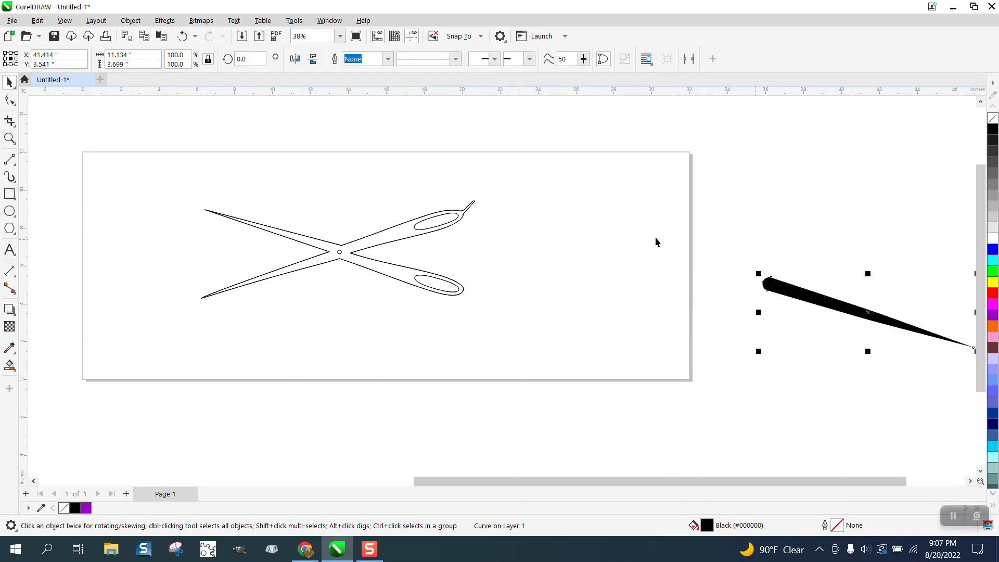
# Switch the scissors drawing to Wireframe view to show its outline-less objects.
pyautogui.scroll(-2, 655, 237)
pyautogui.moveTo(536, 130); pyautogui.dragTo(705, 328)
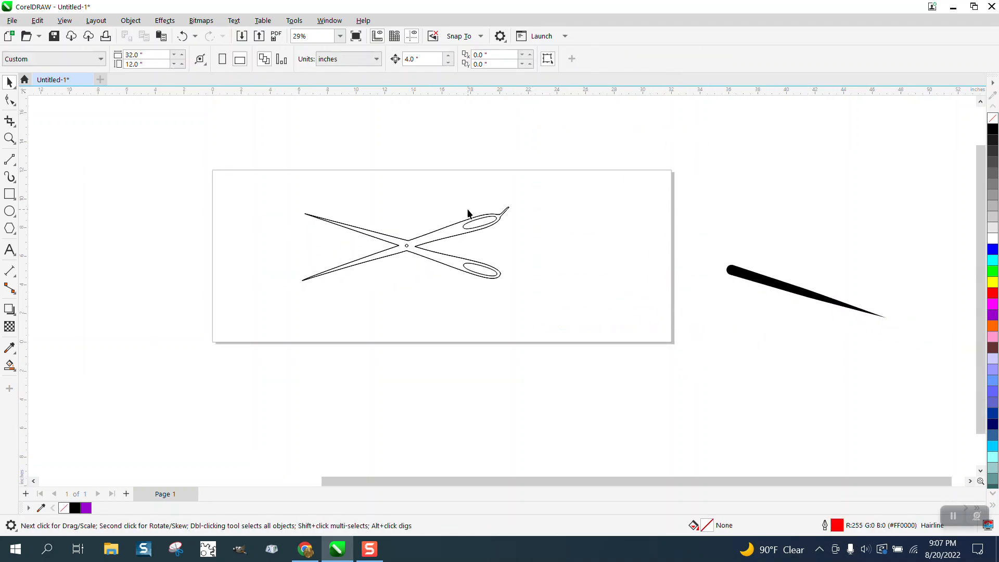
pyautogui.click(64, 21)
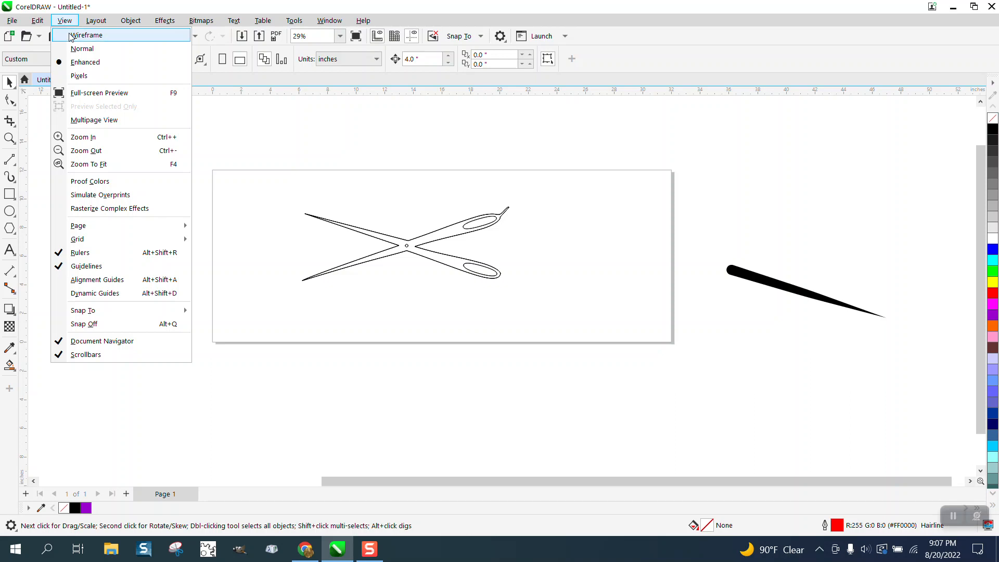
pyautogui.click(73, 33)
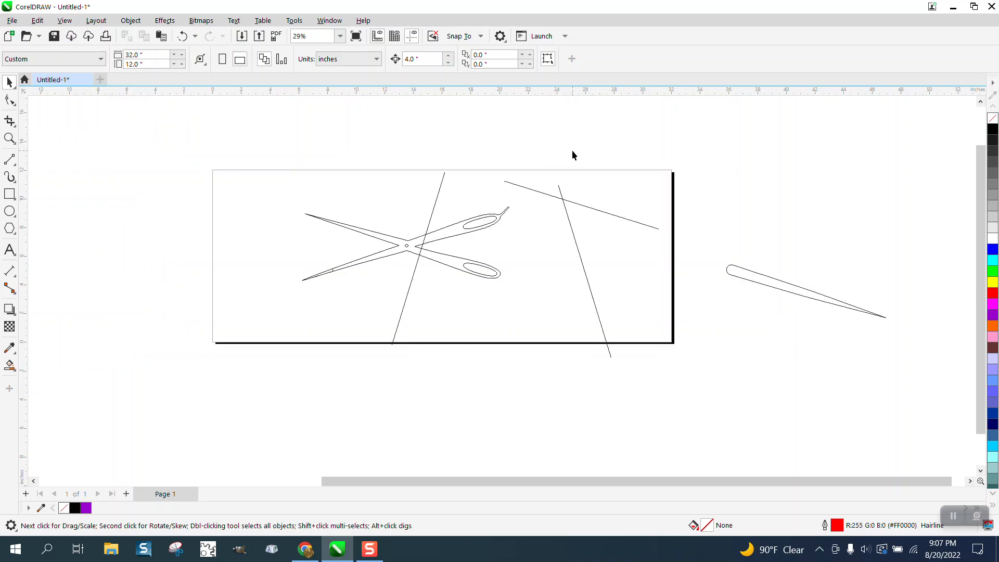
# Move the steep hidden line onto the scissors and the sloping hidden line beside the tapered stroke outside the page.
pyautogui.moveTo(570, 226); pyautogui.dragTo(432, 217)
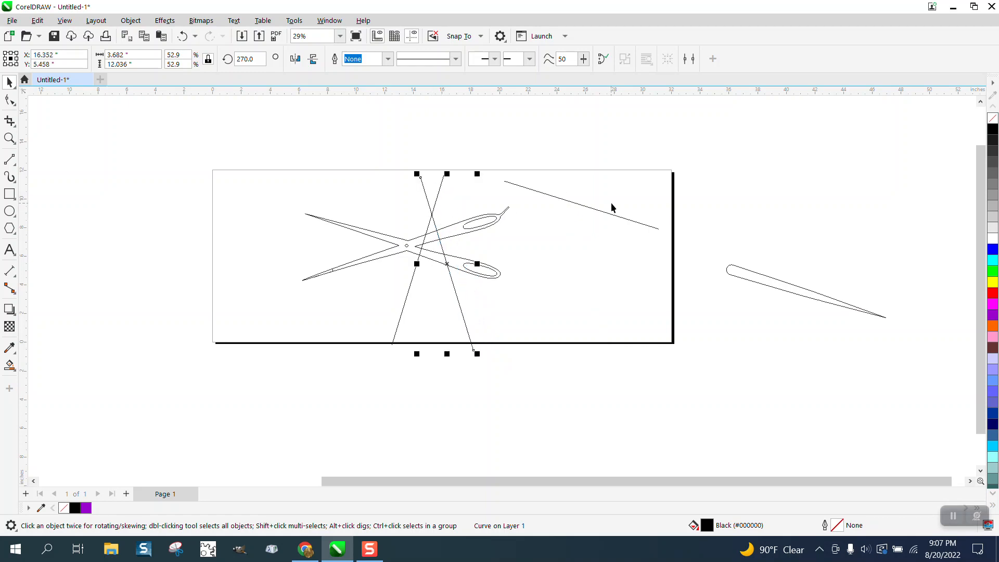
pyautogui.moveTo(597, 208); pyautogui.dragTo(777, 243)
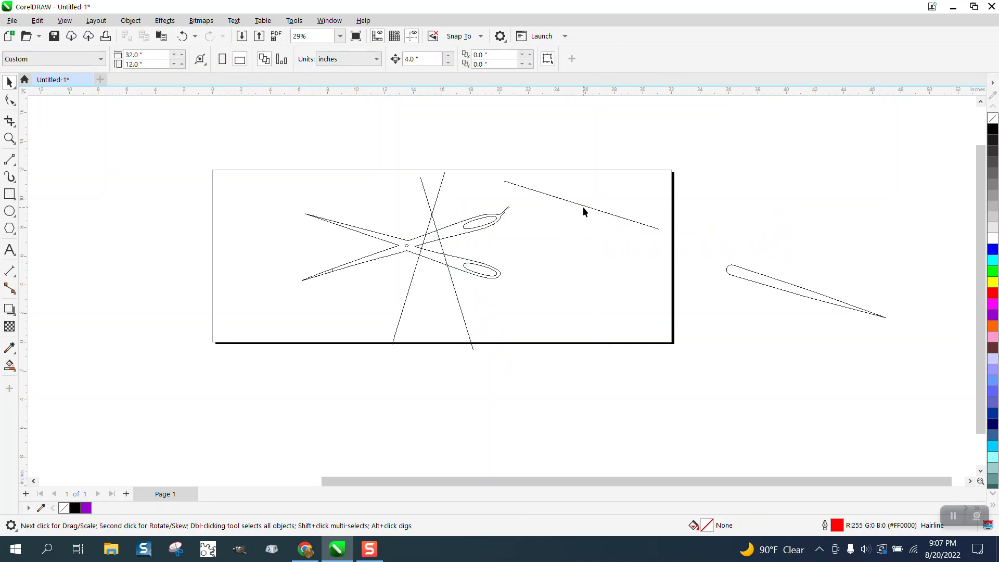
pyautogui.moveTo(583, 207); pyautogui.dragTo(717, 290)
pyautogui.moveTo(634, 223); pyautogui.dragTo(866, 297)
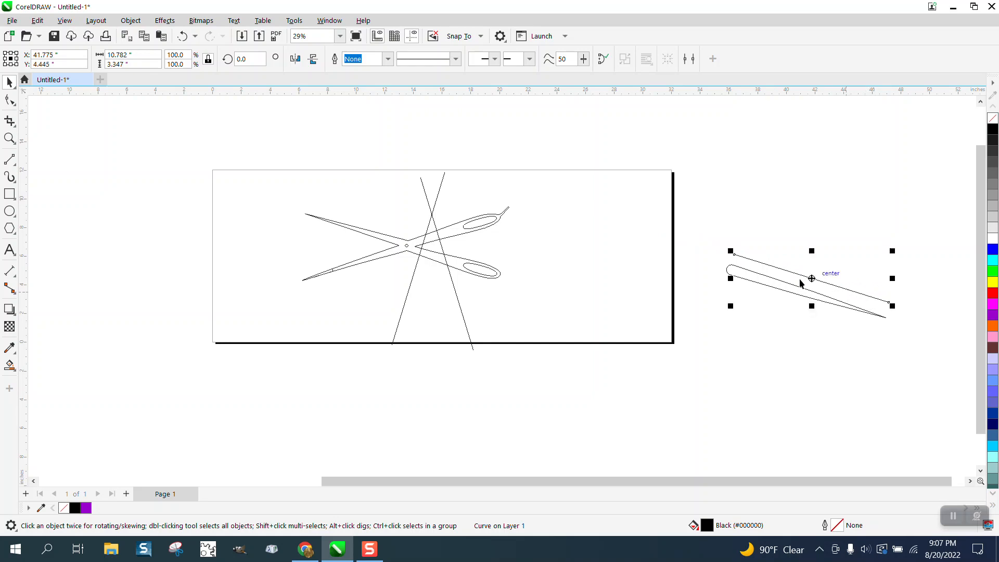
# Give the sloping line beside the tapered stroke a red hairline outline and check it in Normal view.
pyautogui.click(68, 23)
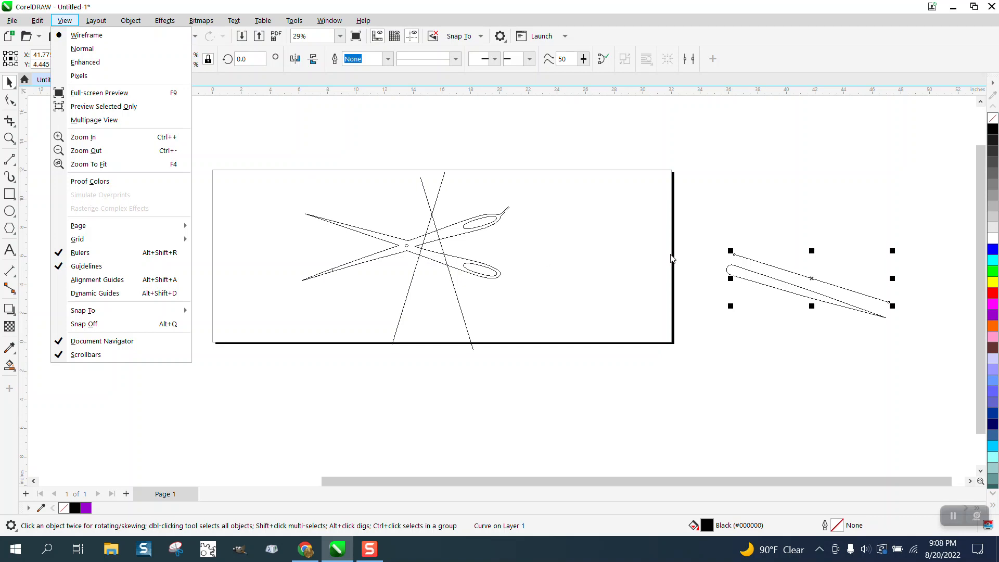
pyautogui.rightClick(993, 294)
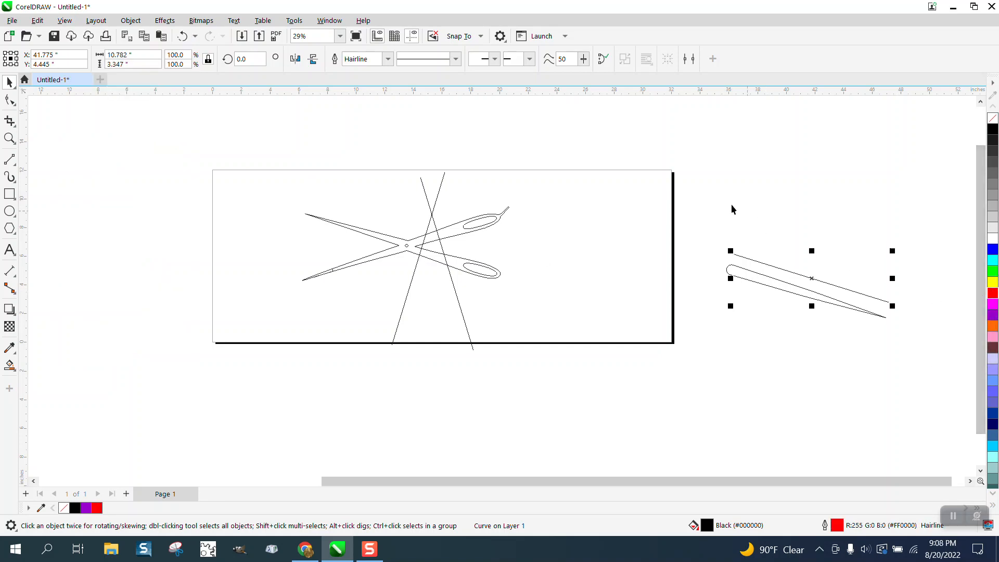
pyautogui.click(781, 220)
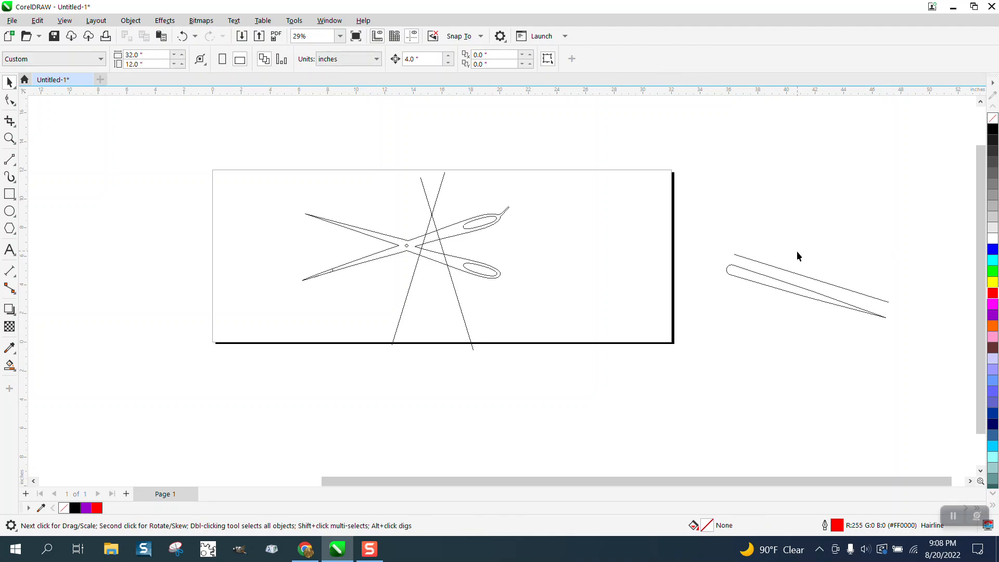
pyautogui.click(809, 281)
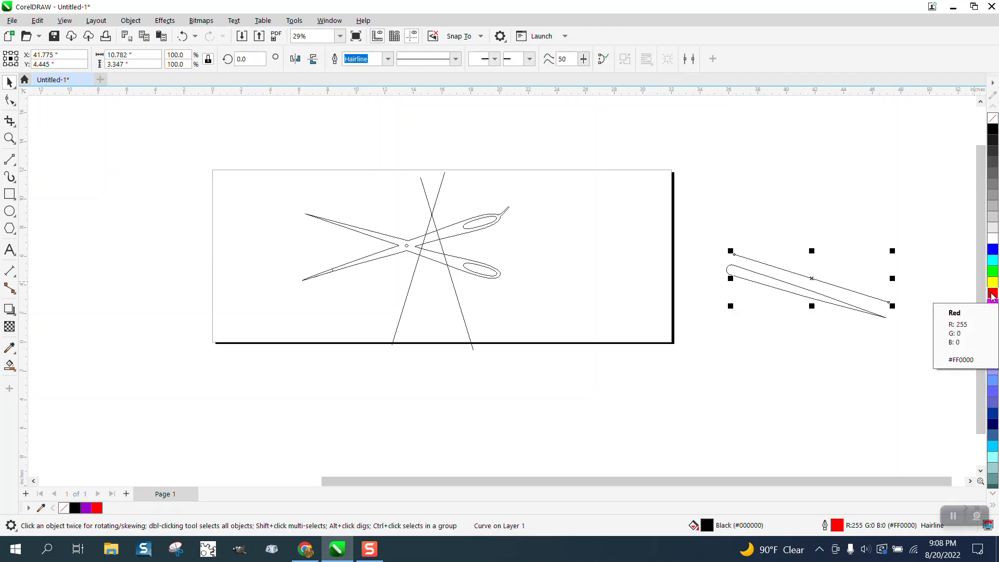
pyautogui.click(64, 20)
pyautogui.click(68, 46)
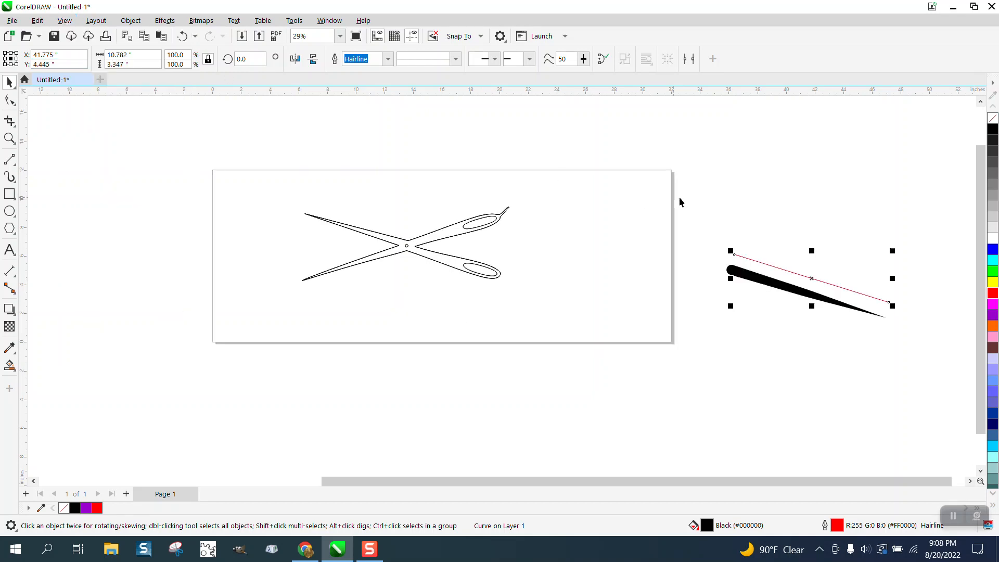
# Undo the sloping line's red outline, keep its move beside the tapered stroke, and return to Wireframe view.
pyautogui.click(183, 35)
pyautogui.click(183, 35)
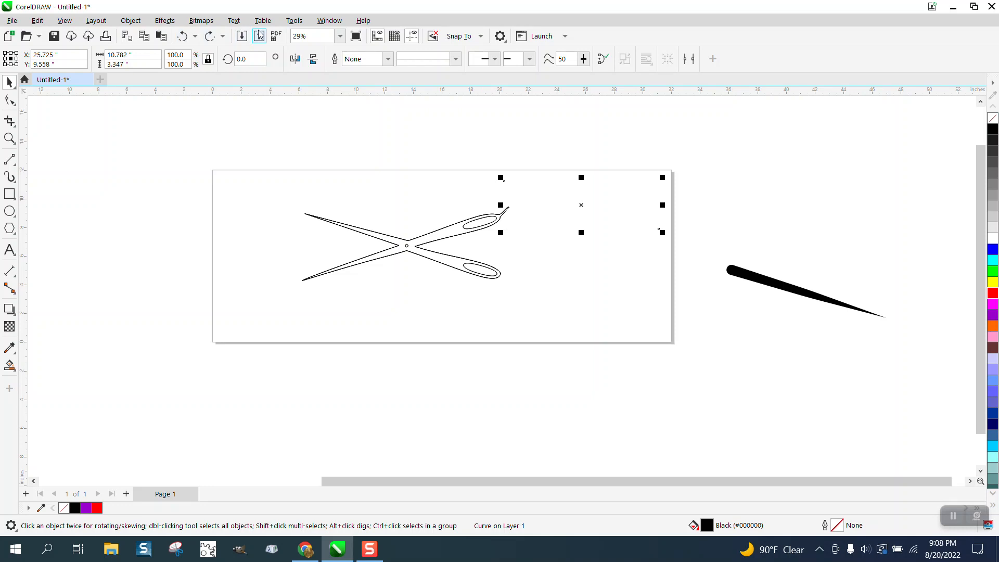
pyautogui.click(210, 35)
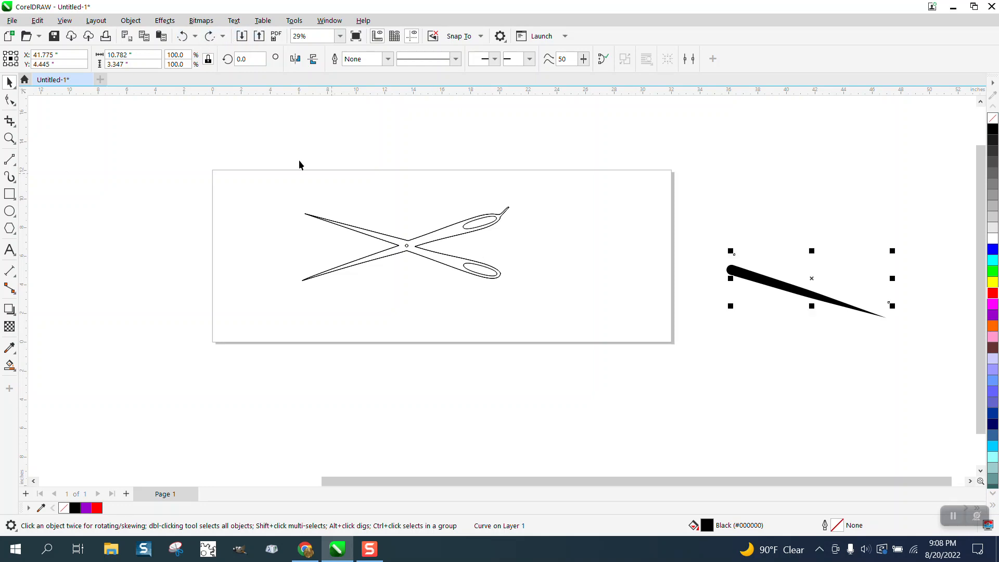
pyautogui.click(42, 21)
pyautogui.click(73, 35)
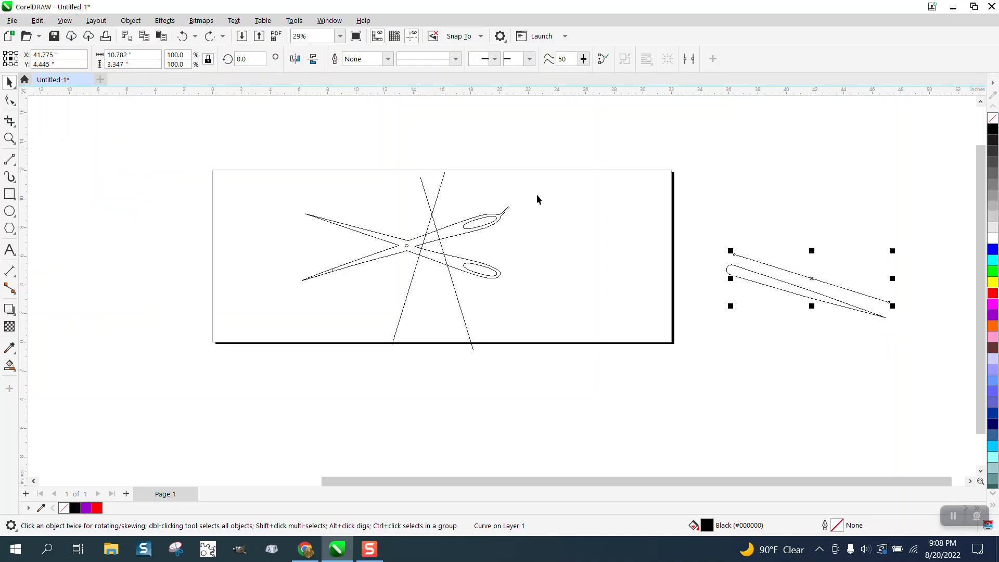
# Separate the two objects outside the page by moving the tapered stroke down and its source line up.
pyautogui.click(744, 223)
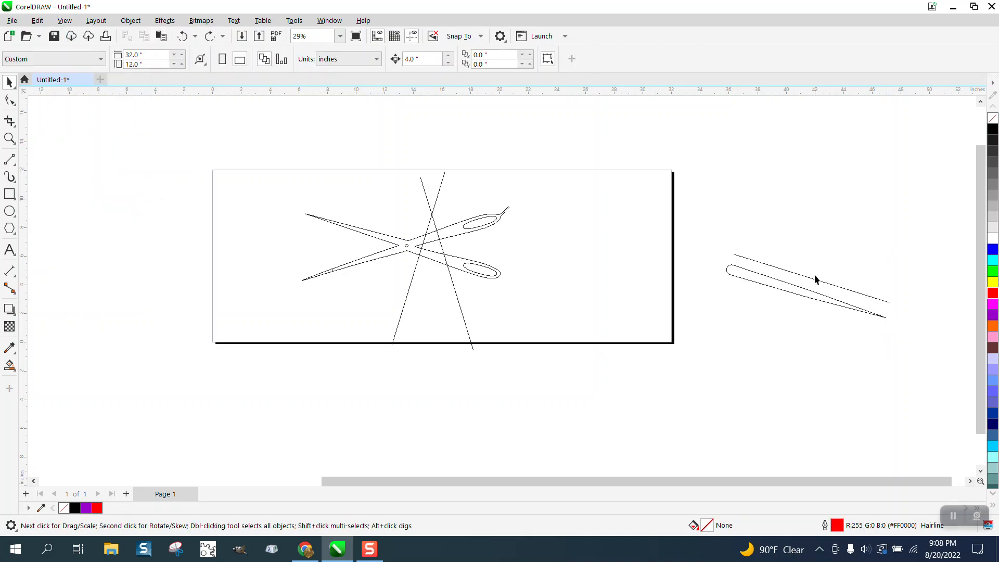
pyautogui.moveTo(807, 293); pyautogui.dragTo(794, 315)
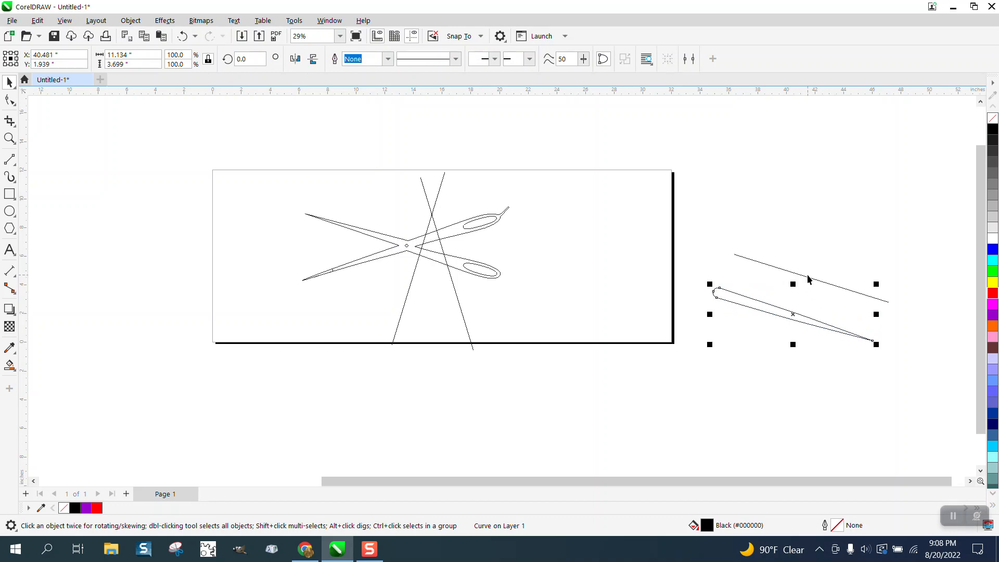
pyautogui.moveTo(807, 268); pyautogui.dragTo(807, 179)
pyautogui.moveTo(809, 281); pyautogui.dragTo(809, 188)
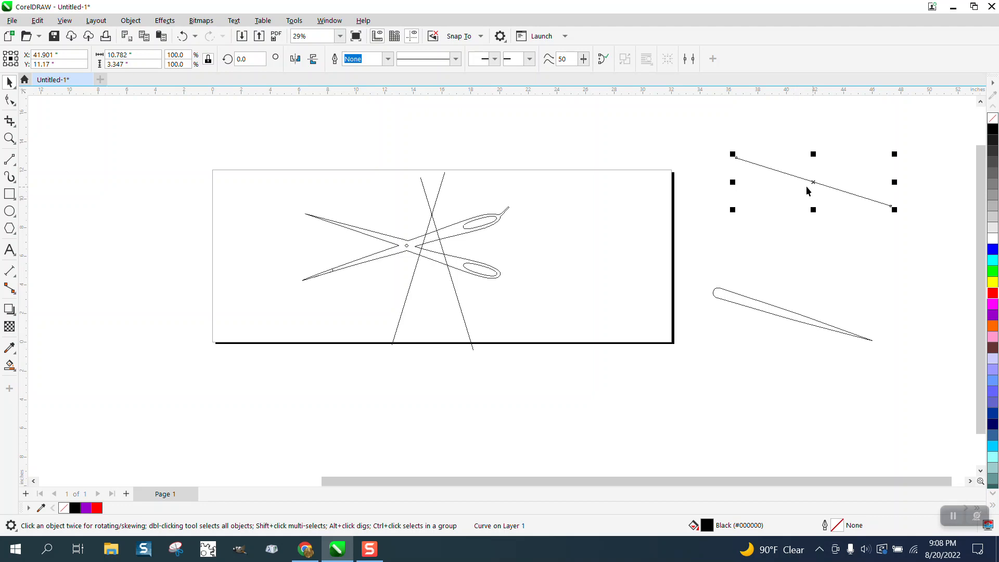
# Move the source line to the page's lower edge, try deleting it there, and undo the deletion.
pyautogui.moveTo(813, 182); pyautogui.dragTo(647, 341)
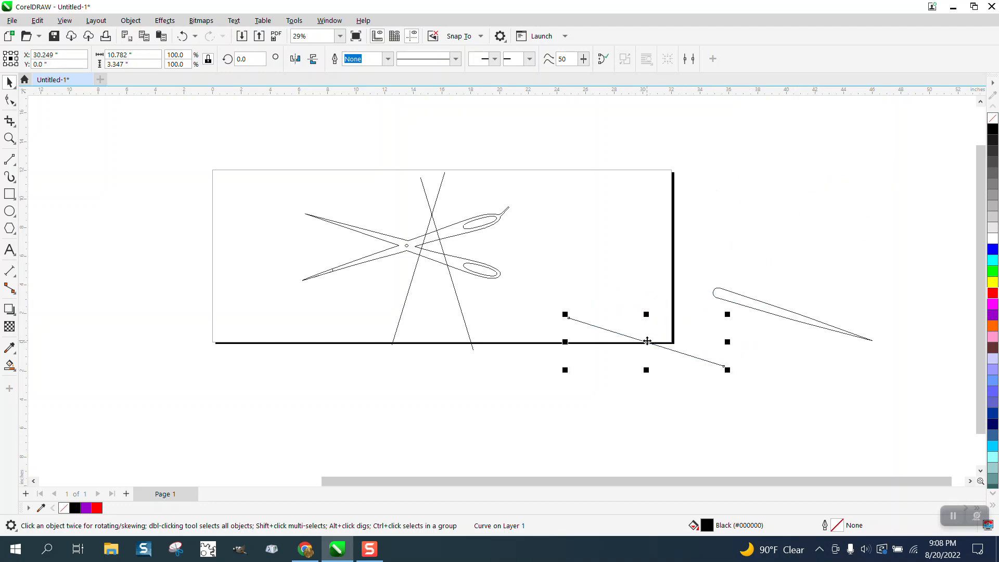
pyautogui.press('Delete')
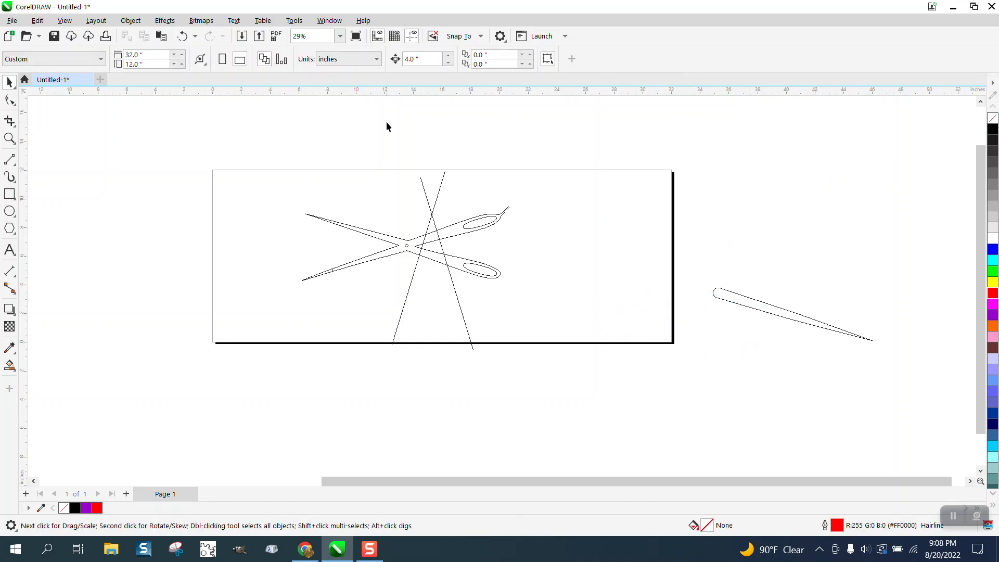
pyautogui.click(182, 36)
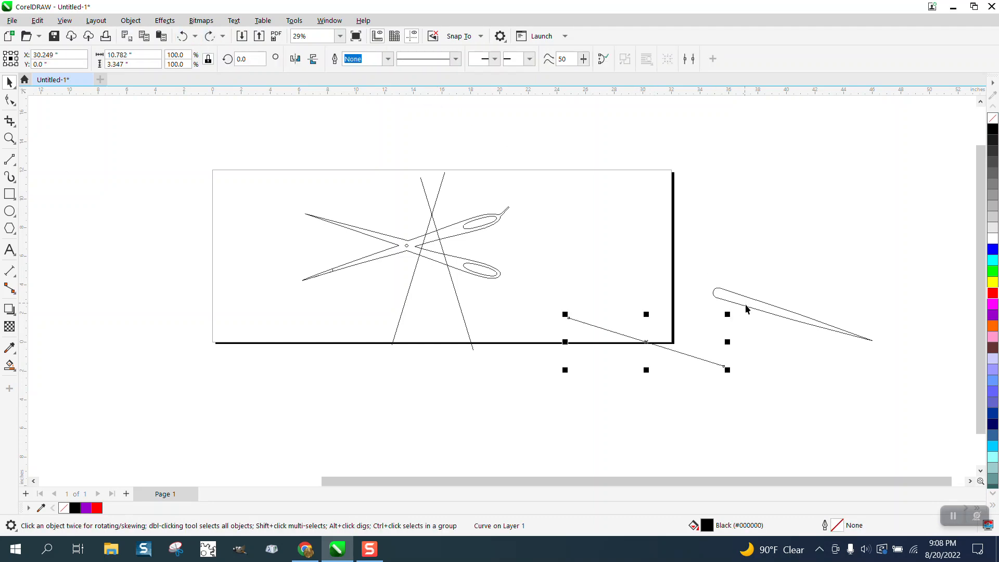
# Move the tapered stroke outside the page's upper-right corner and the source line to the page's upper-left corner.
pyautogui.moveTo(747, 309); pyautogui.dragTo(725, 185)
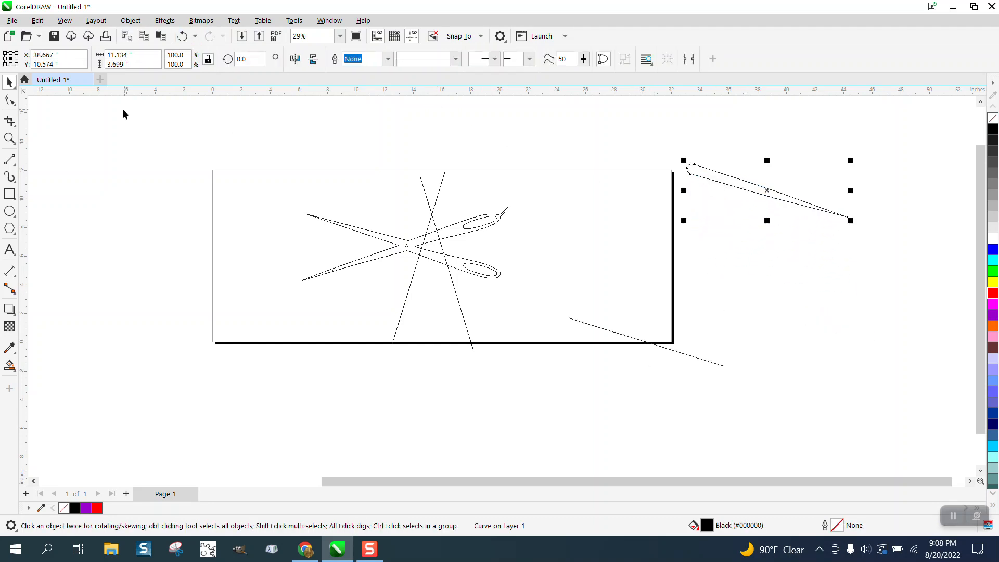
pyautogui.click(613, 331)
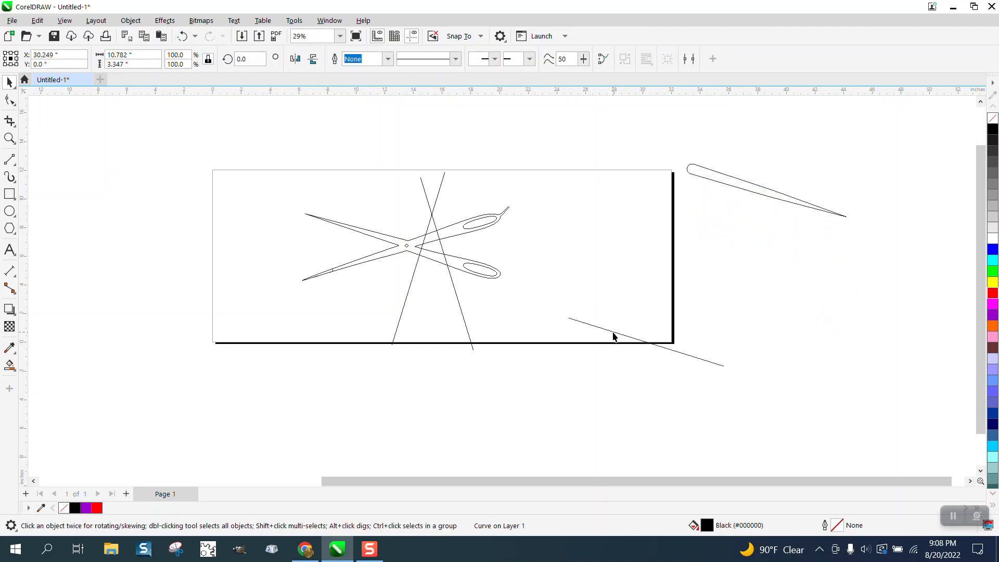
pyautogui.moveTo(614, 332); pyautogui.dragTo(128, 146)
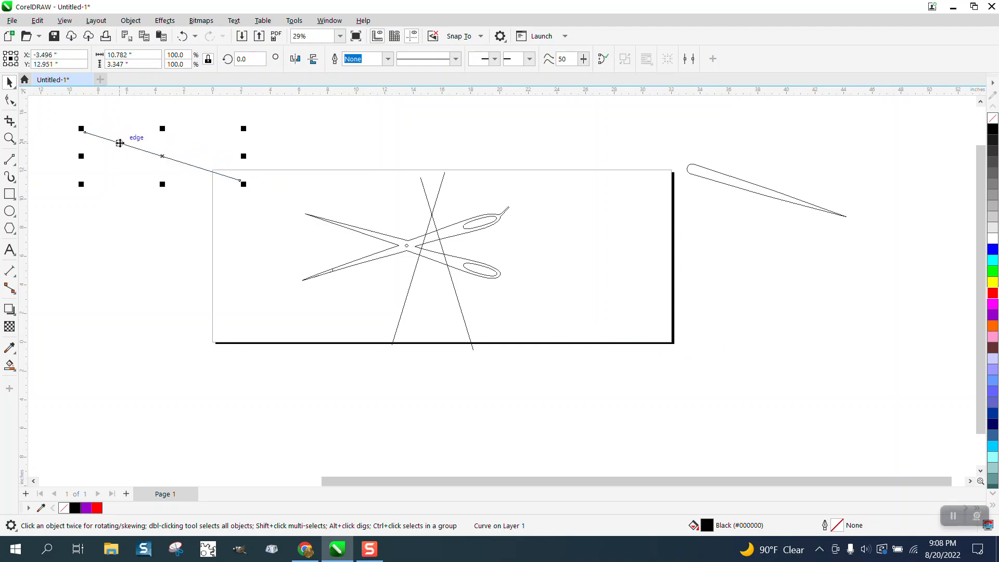
# Apply the round-ended tapering Artistic Media preset to the source line with a stroke width of 0.6937 in.
pyautogui.click(9, 177)
pyautogui.click(52, 175)
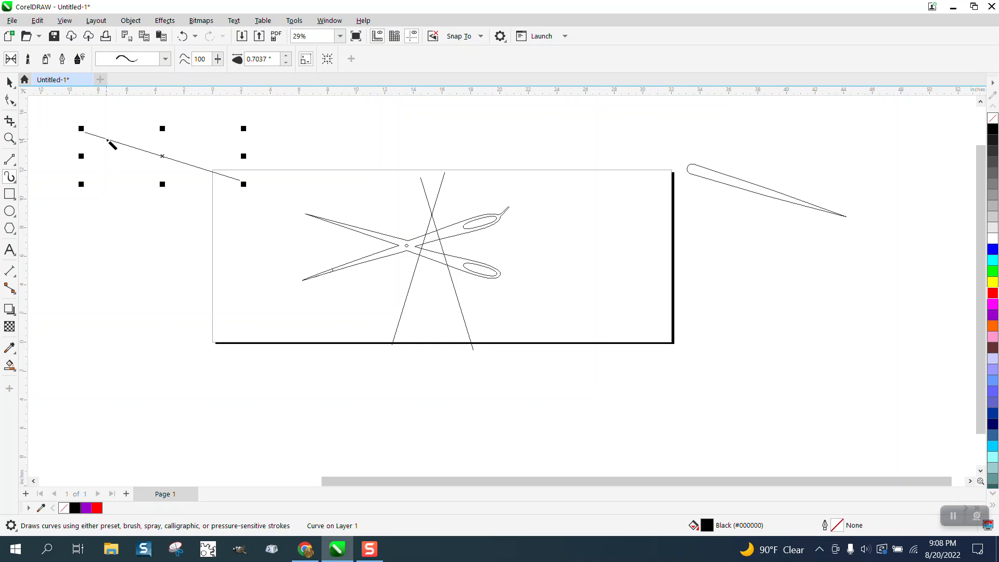
pyautogui.click(286, 63)
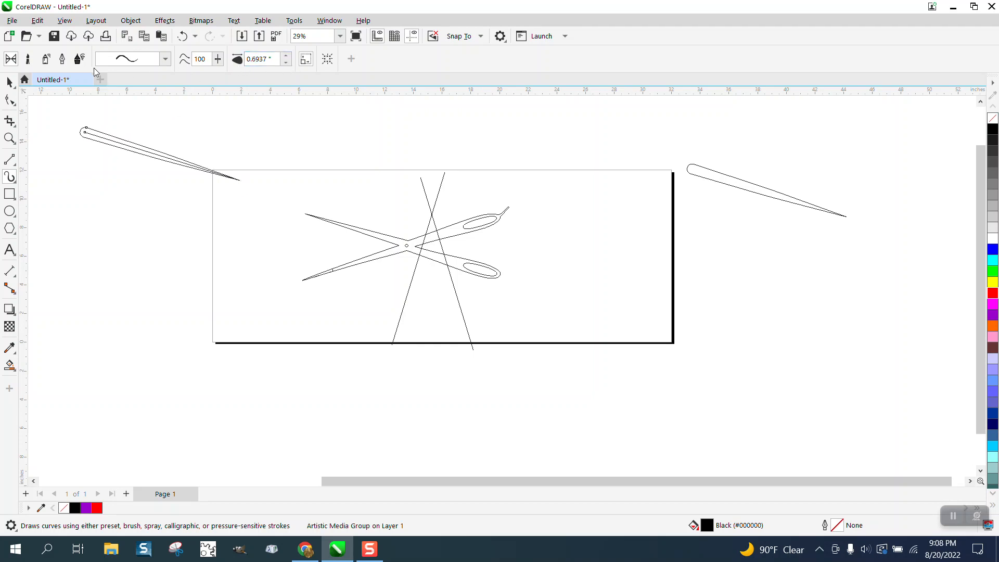
pyautogui.click(9, 83)
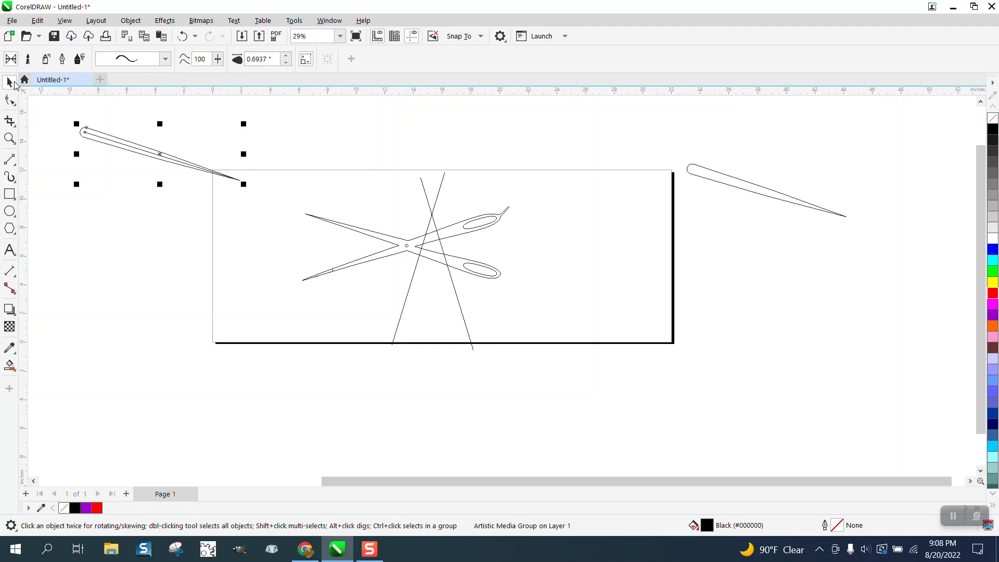
# Switch to Enhanced view and move the new tapered stroke down along with its control curve.
pyautogui.click(65, 20)
pyautogui.click(80, 63)
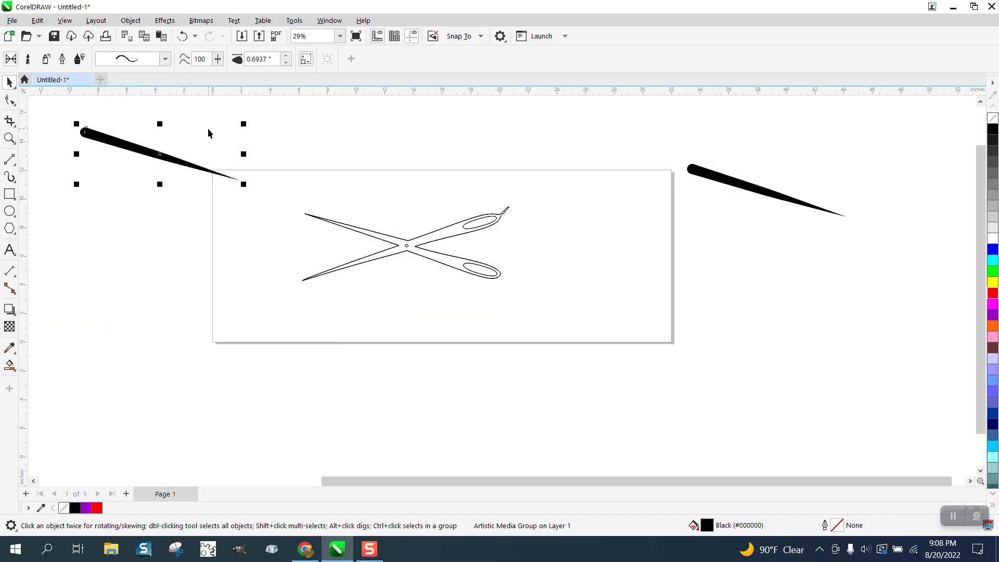
pyautogui.click(208, 128)
pyautogui.moveTo(157, 158); pyautogui.dragTo(156, 207)
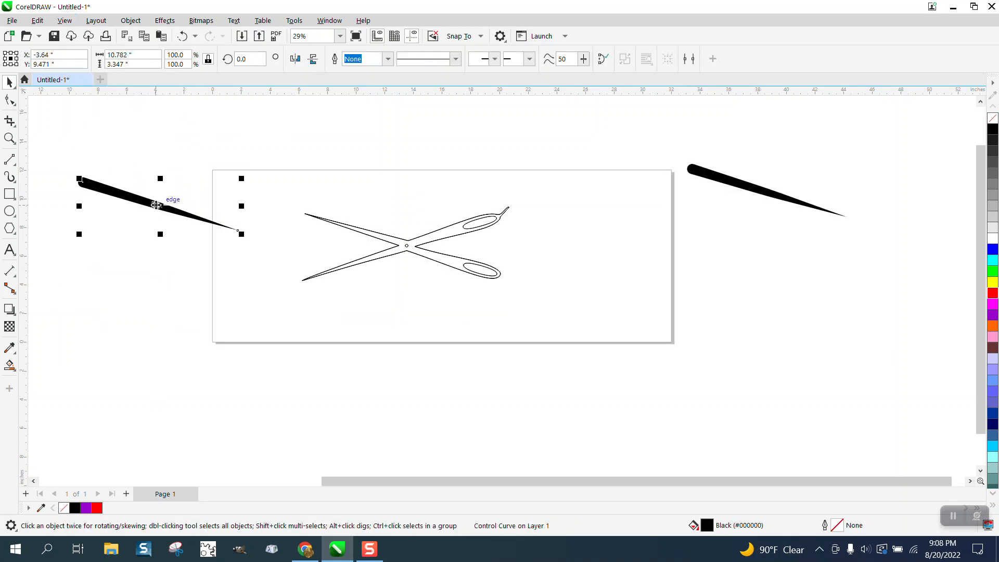
# Break the Artistic Media group at the page's left edge apart into its stroke and source line.
pyautogui.click(132, 24)
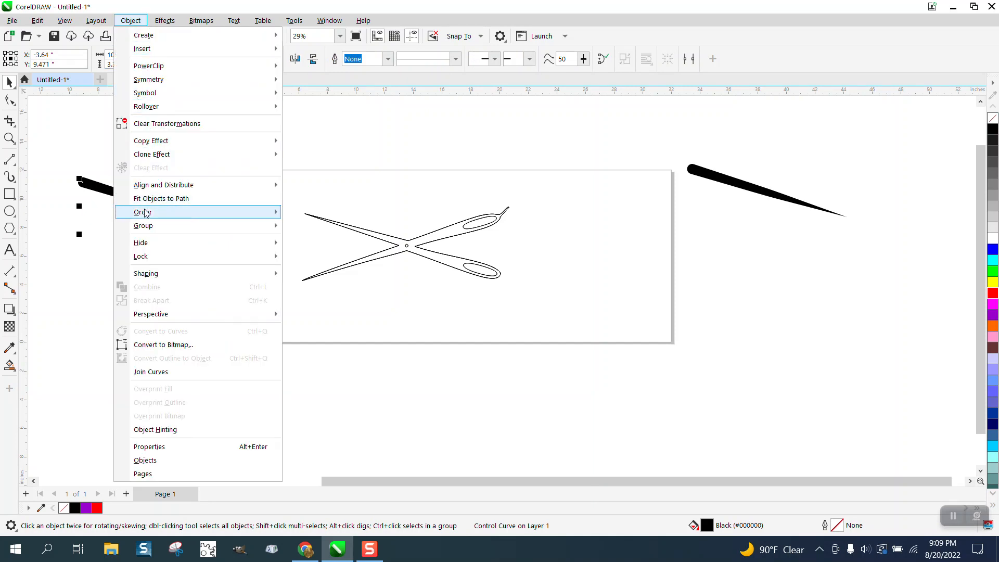
pyautogui.click(61, 126)
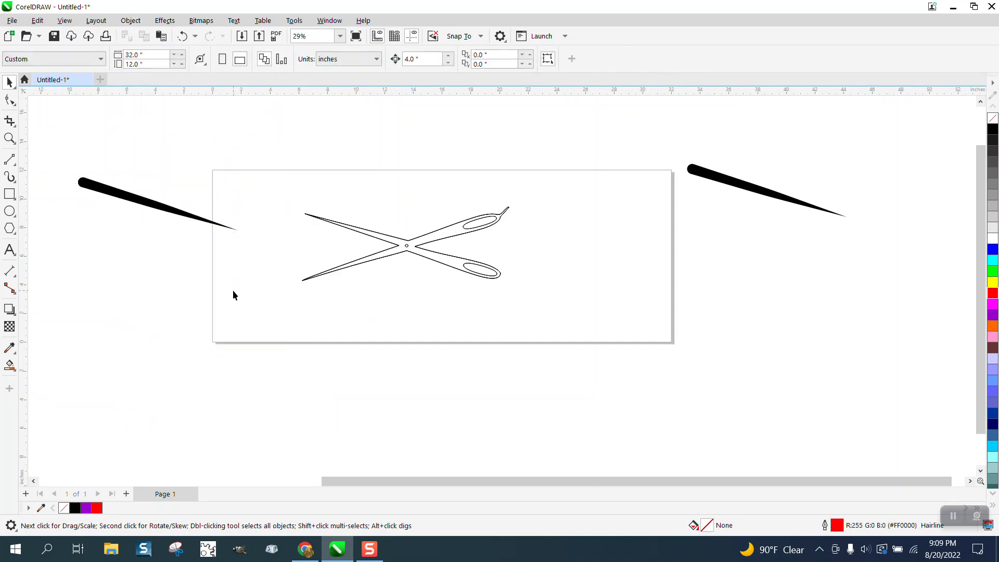
pyautogui.click(131, 20)
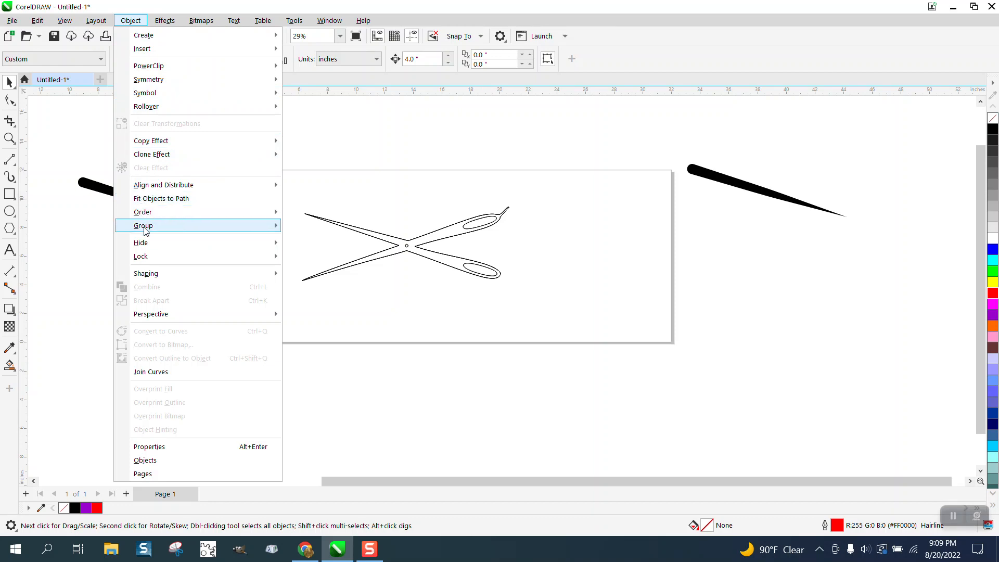
pyautogui.moveTo(146, 255)
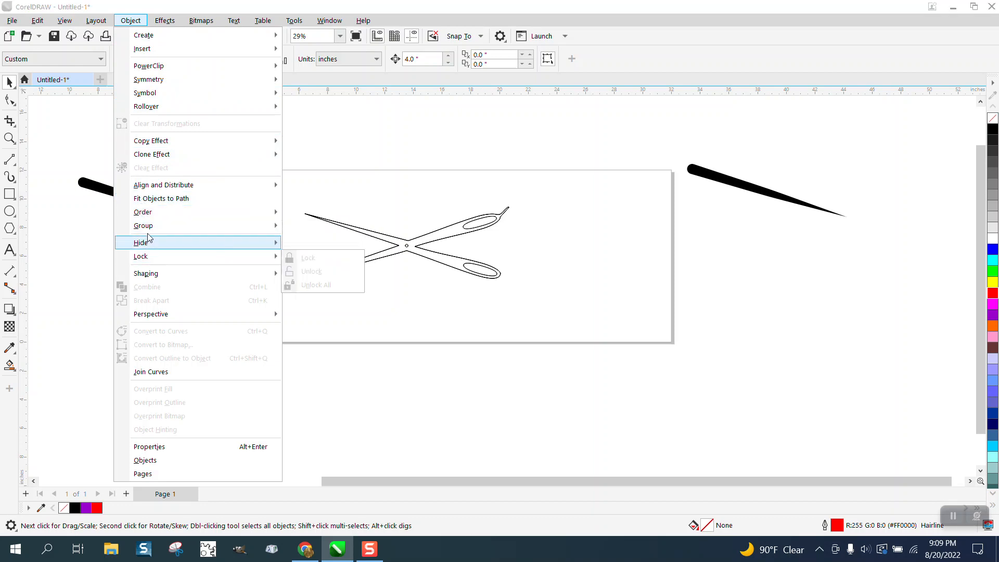
pyautogui.click(101, 254)
pyautogui.moveTo(242, 315); pyautogui.dragTo(295, 354)
pyautogui.click(130, 20)
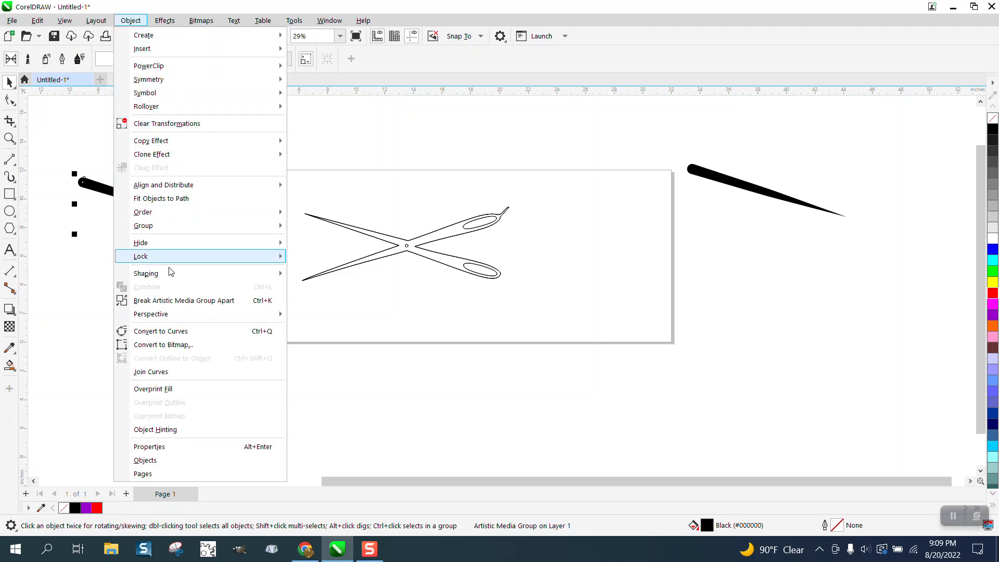
pyautogui.click(182, 301)
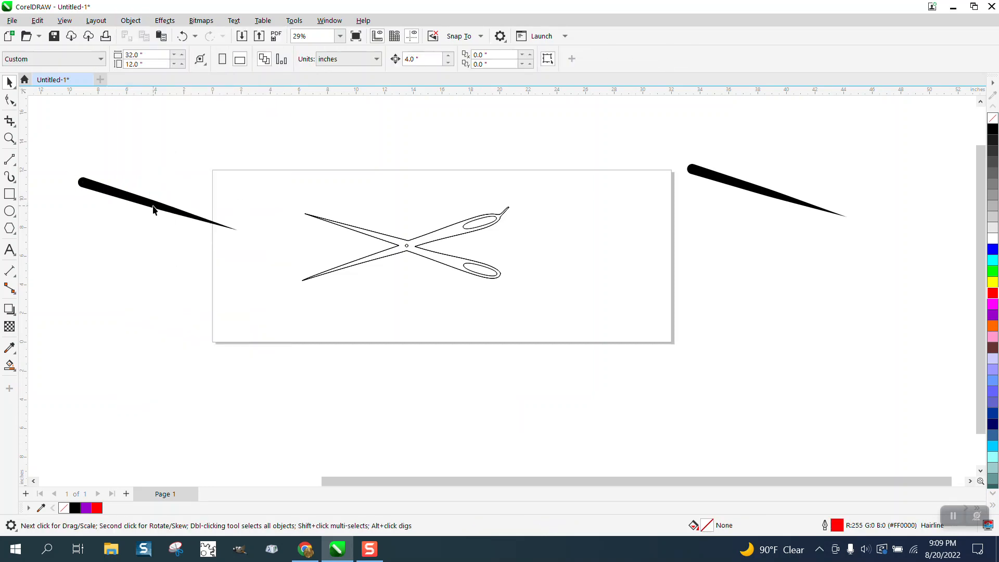
# Move the separated tapered stroke down off its source line and select the hidden line left above it.
pyautogui.moveTo(154, 214); pyautogui.dragTo(154, 270)
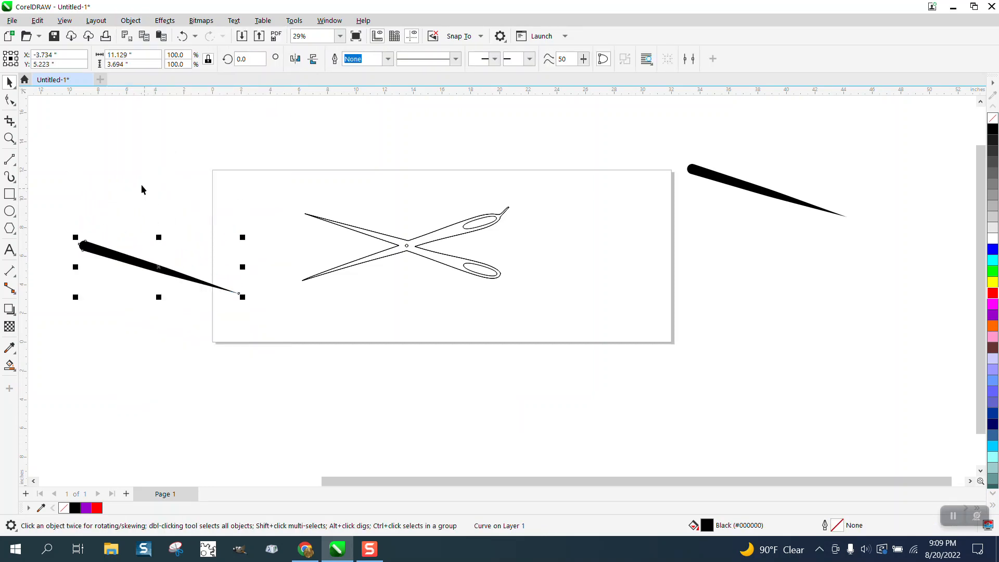
pyautogui.moveTo(78, 150)
pyautogui.mouseDown()
pyautogui.moveTo(195, 242)
pyautogui.moveTo(263, 263)
pyautogui.mouseUp()
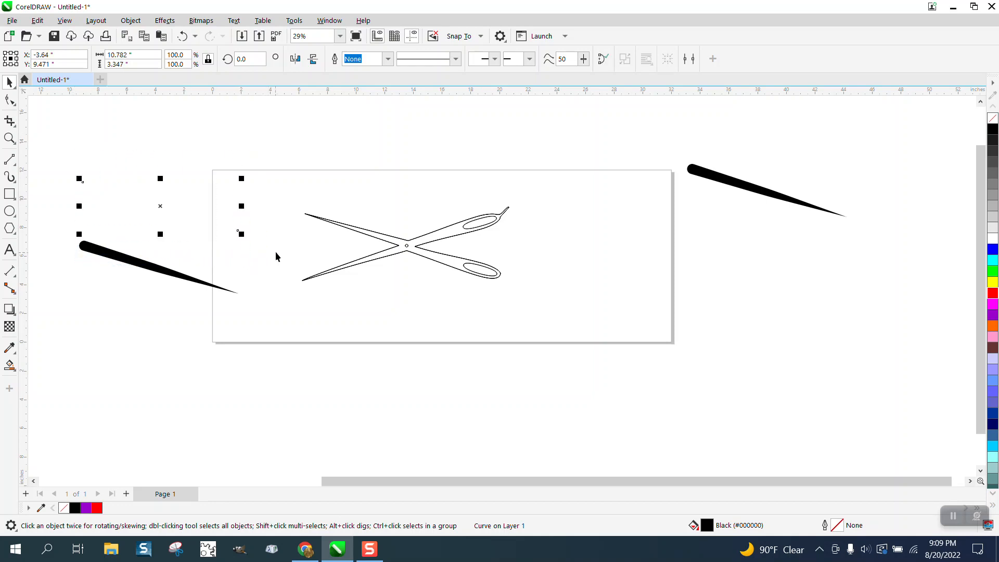
pyautogui.click(284, 250)
# Bring the tapered stroke onto the page, mirror it horizontally, and place it below the scissors' lower blade.
pyautogui.moveTo(164, 275)
pyautogui.mouseDown()
pyautogui.moveTo(281, 198)
pyautogui.moveTo(309, 166)
pyautogui.moveTo(332, 200)
pyautogui.mouseUp()
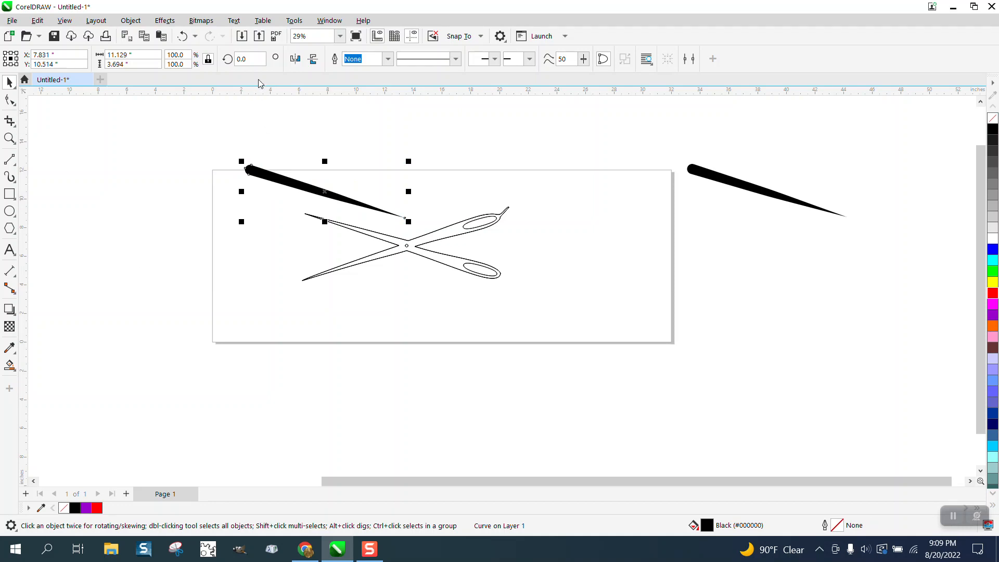
pyautogui.click(295, 59)
pyautogui.moveTo(369, 177)
pyautogui.mouseDown()
pyautogui.moveTo(397, 231)
pyautogui.moveTo(437, 263)
pyautogui.moveTo(389, 286)
pyautogui.mouseUp()
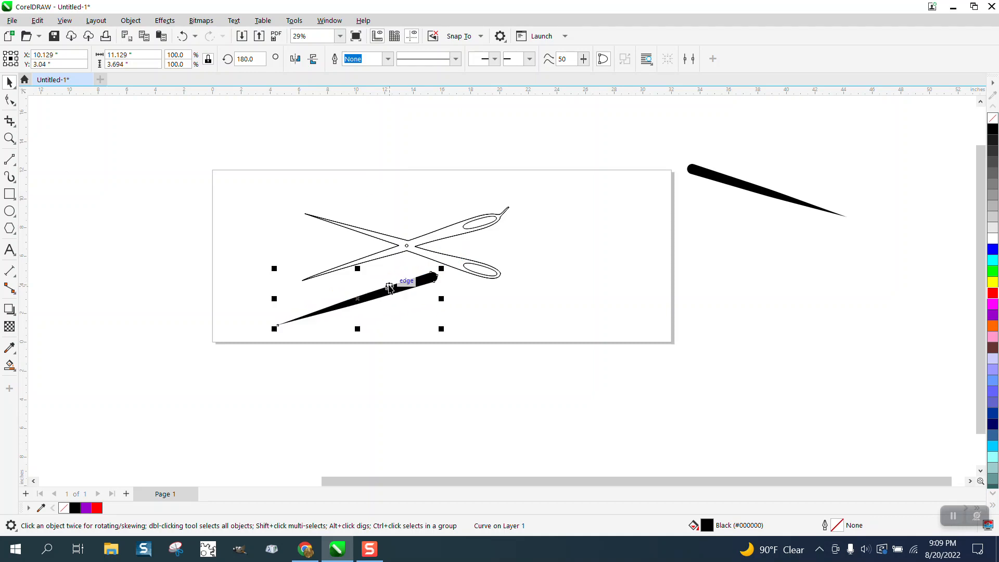